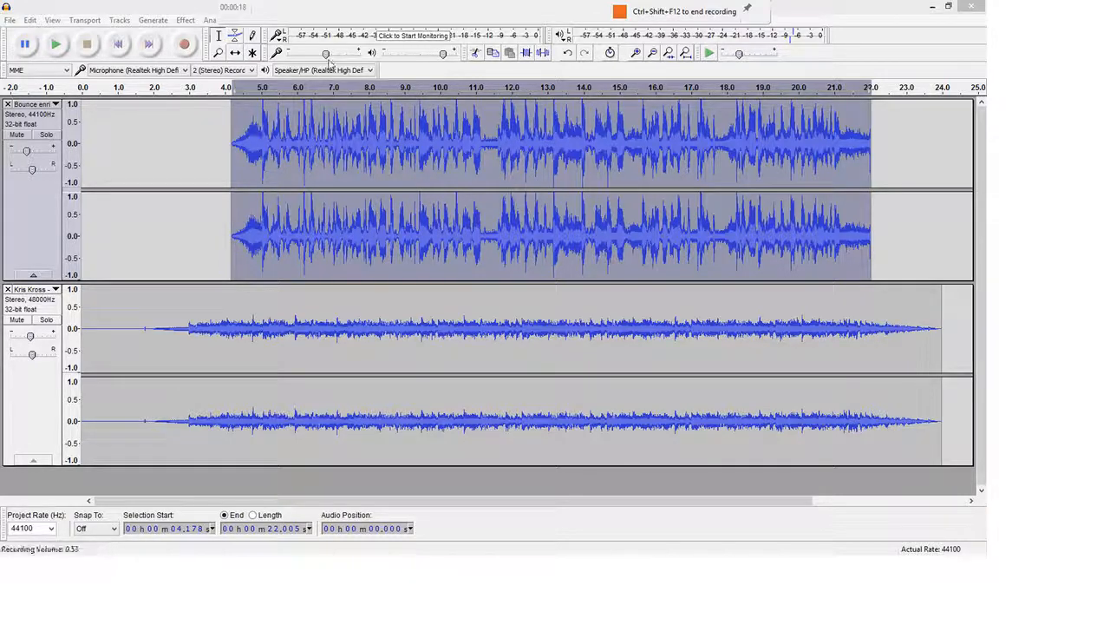
# Deselect audio in the top track and pick the Envelope Tool
pyautogui.click(225, 178)
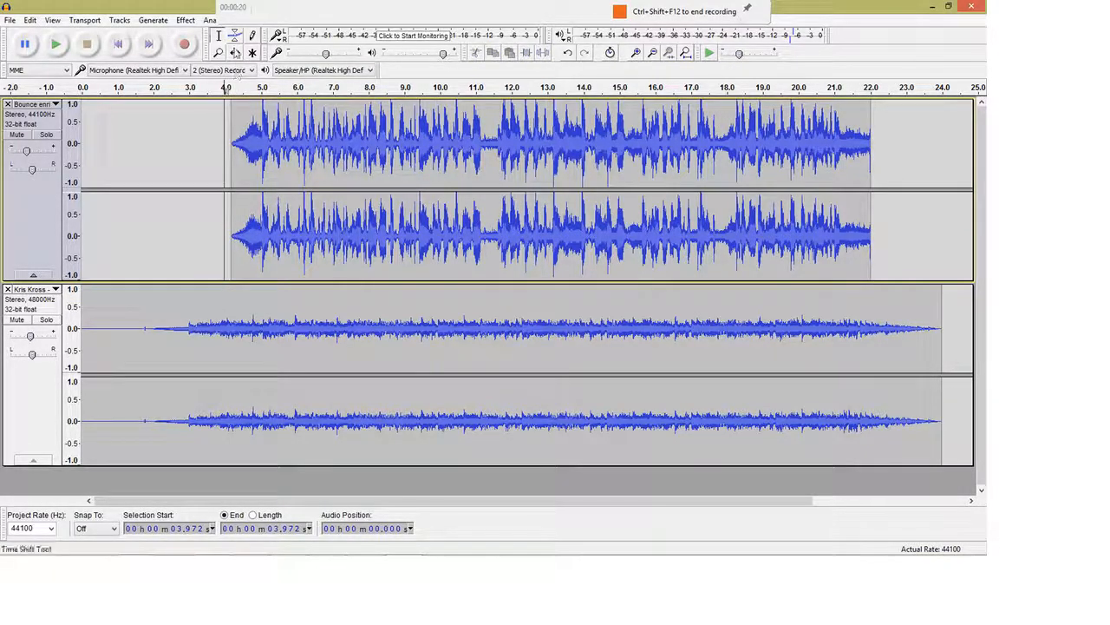
pyautogui.click(234, 41)
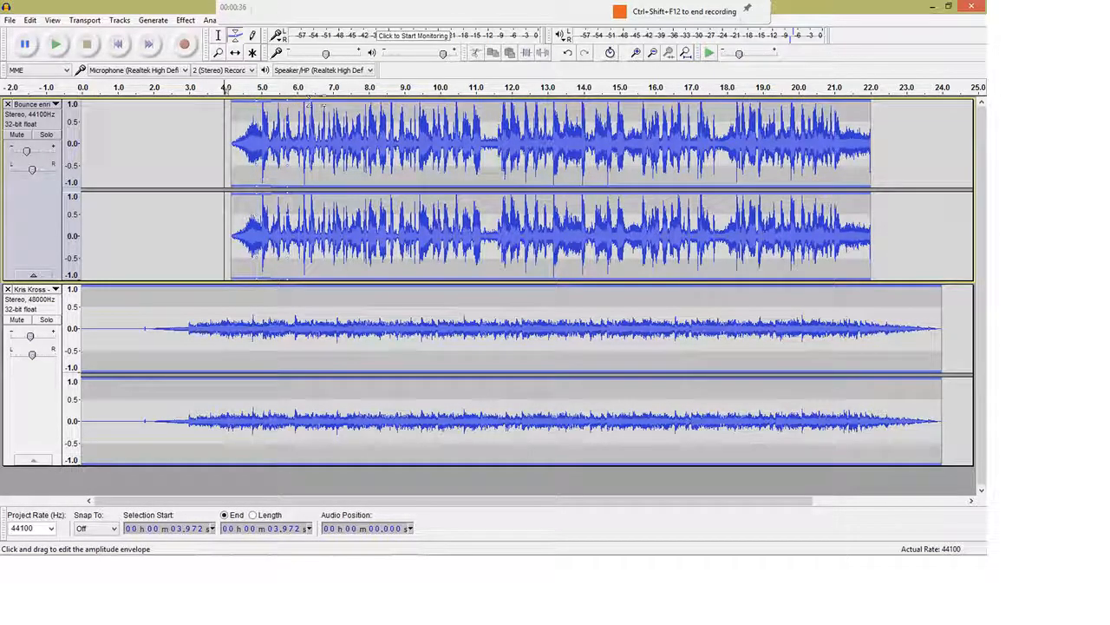
pyautogui.click(325, 101)
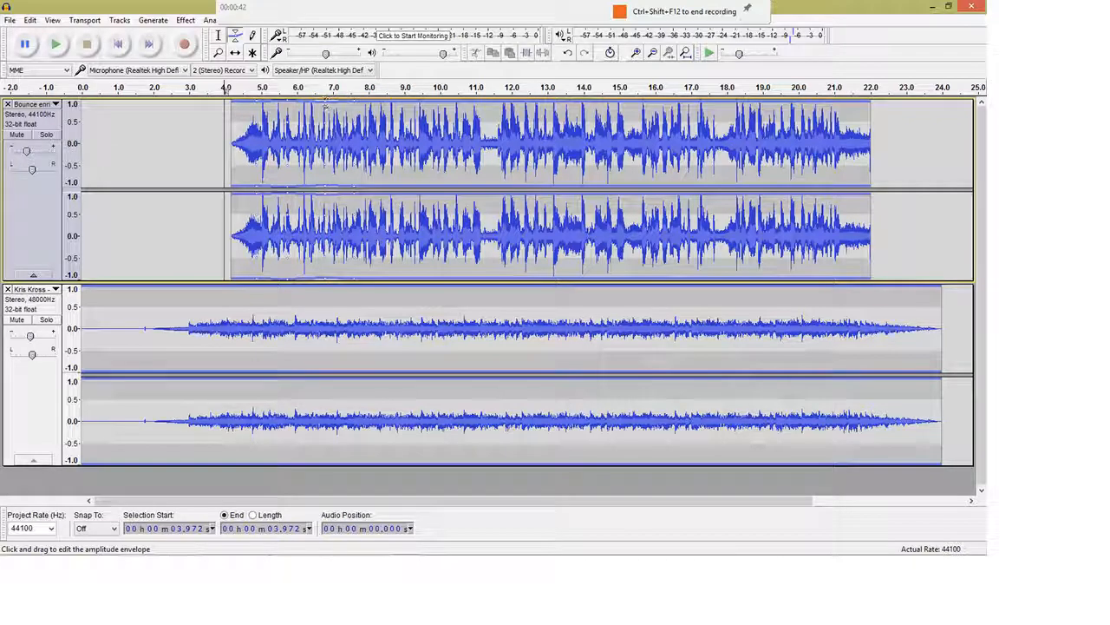
pyautogui.moveTo(322, 104); pyautogui.dragTo(323, 120)
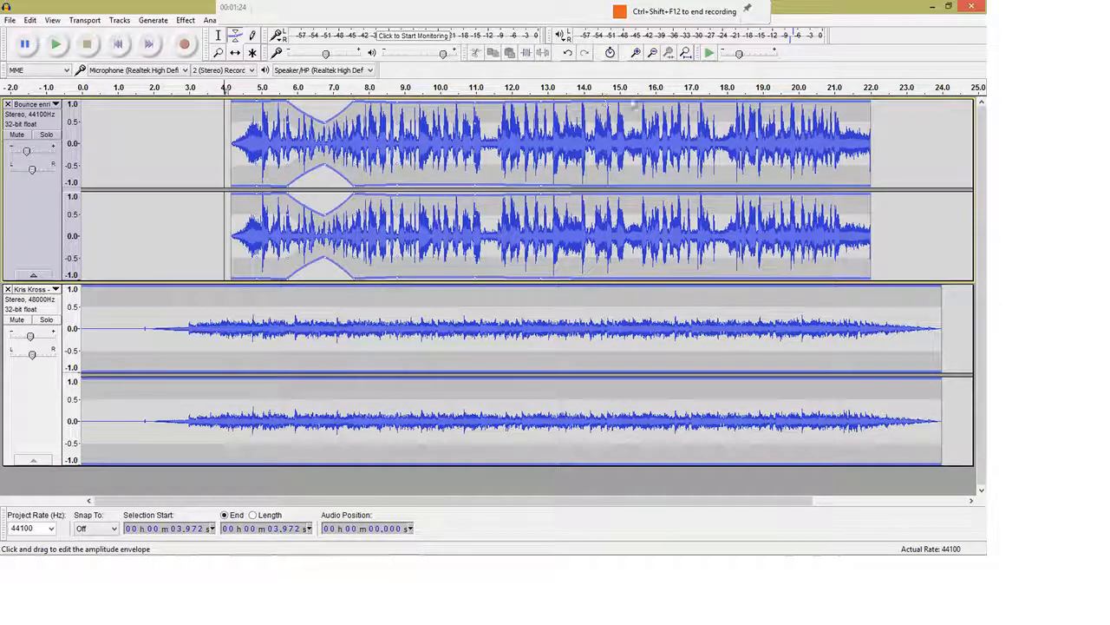
pyautogui.click(696, 103)
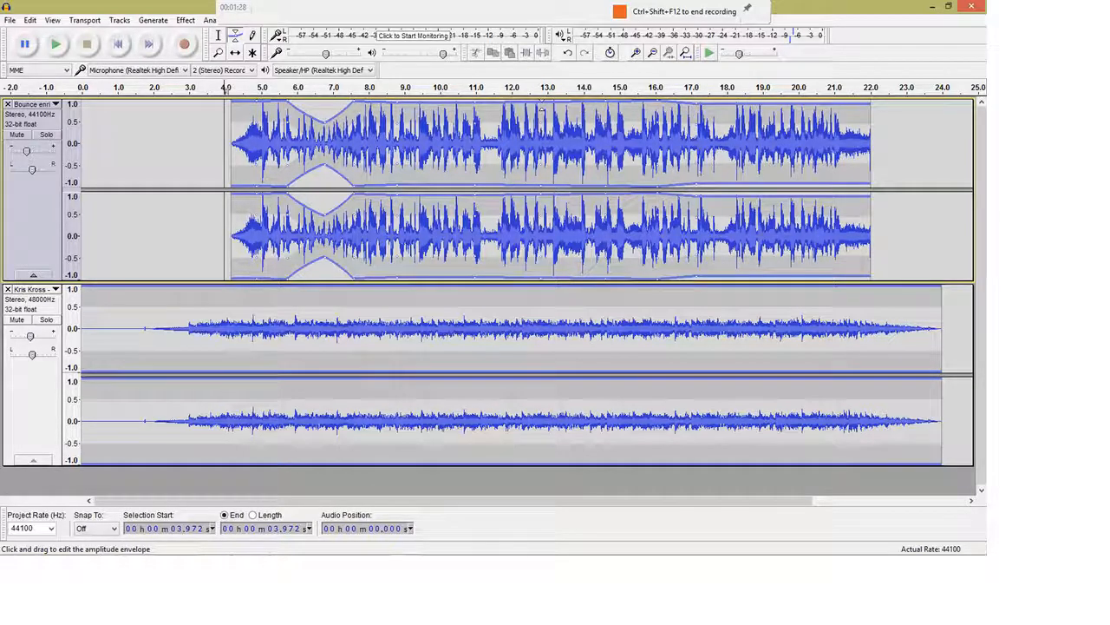
pyautogui.moveTo(541, 105)
pyautogui.mouseDown()
pyautogui.moveTo(541, 139)
pyautogui.moveTo(540, 124)
pyautogui.mouseUp()
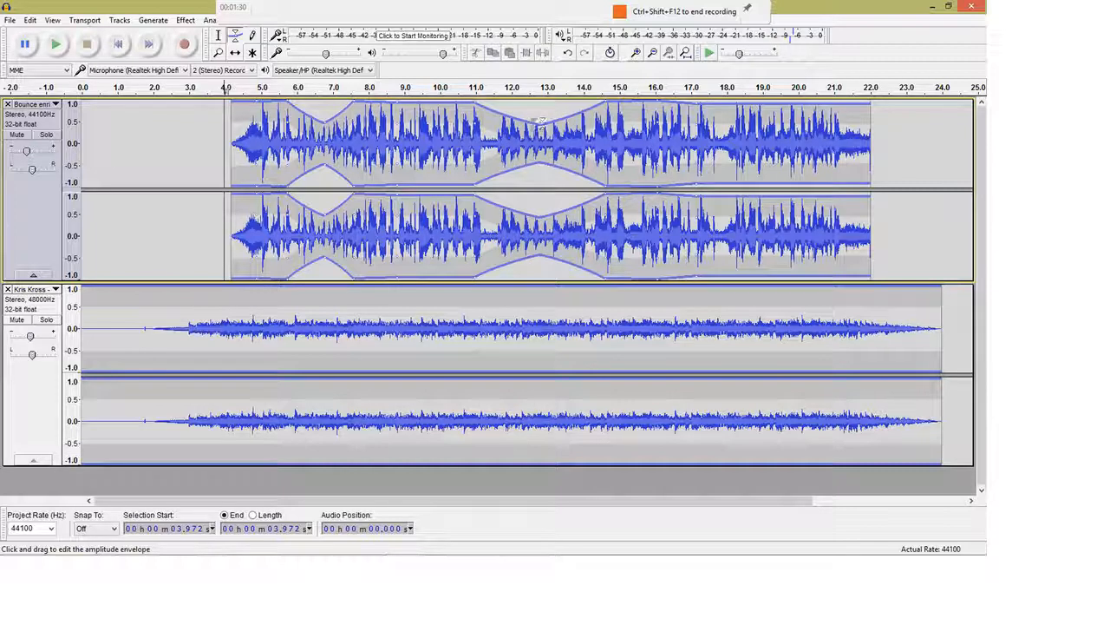
pyautogui.moveTo(399, 104); pyautogui.dragTo(397, 117)
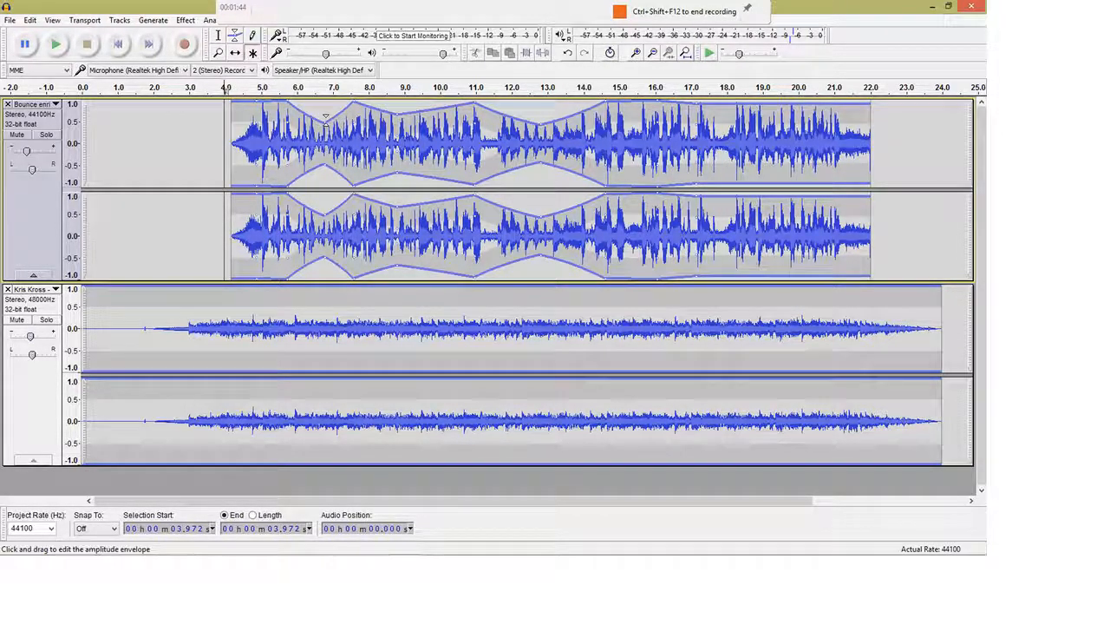
pyautogui.moveTo(319, 115); pyautogui.dragTo(322, 102)
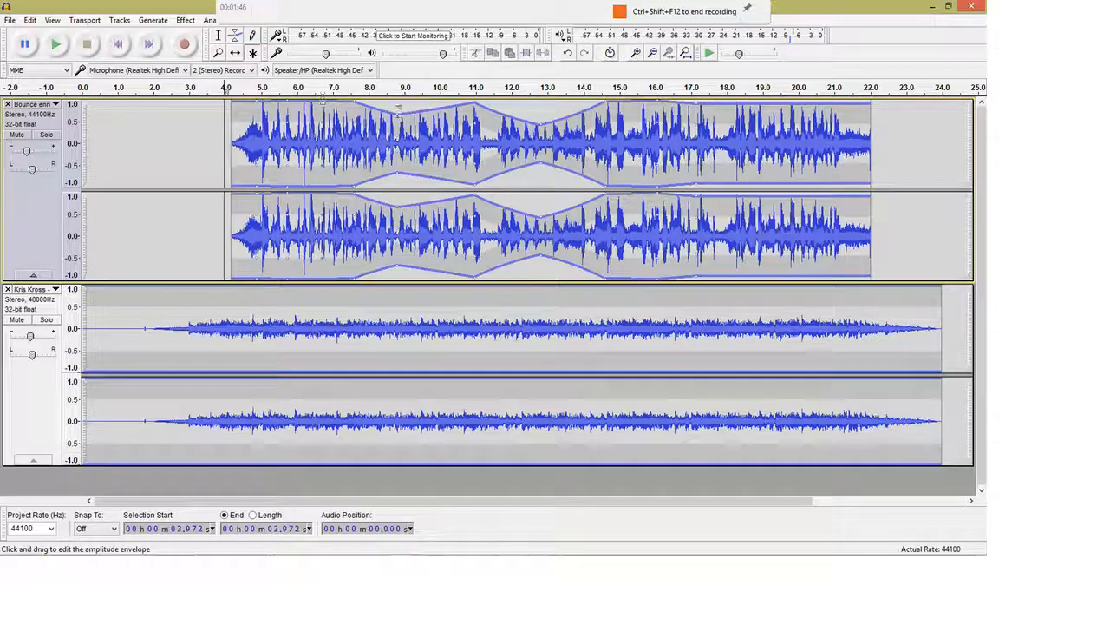
pyautogui.moveTo(397, 113); pyautogui.dragTo(398, 101)
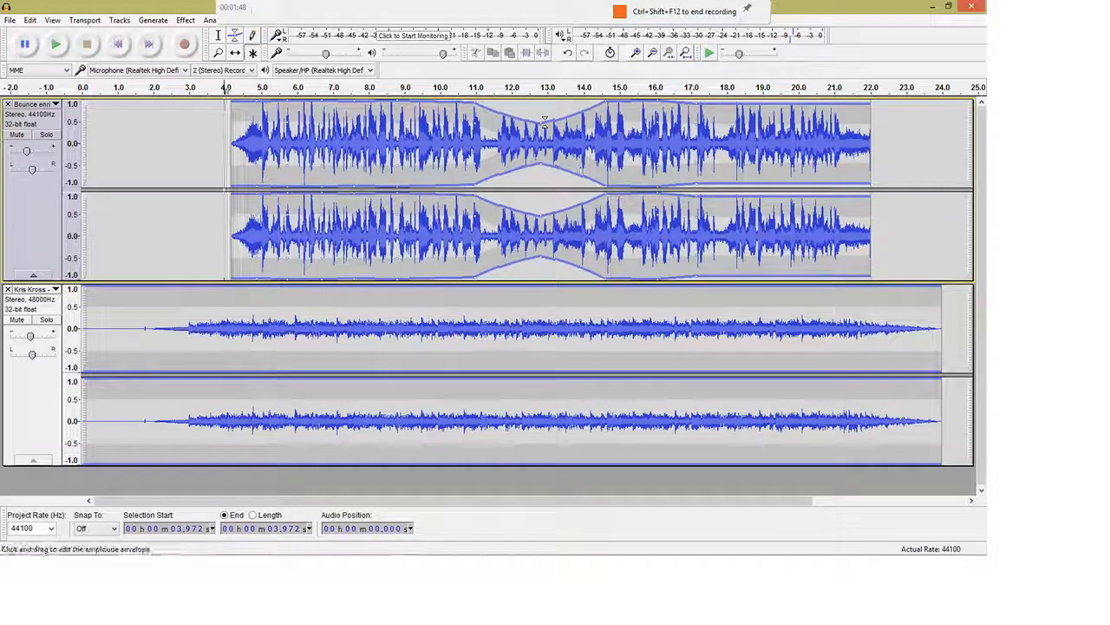
pyautogui.moveTo(510, 118); pyautogui.dragTo(511, 101)
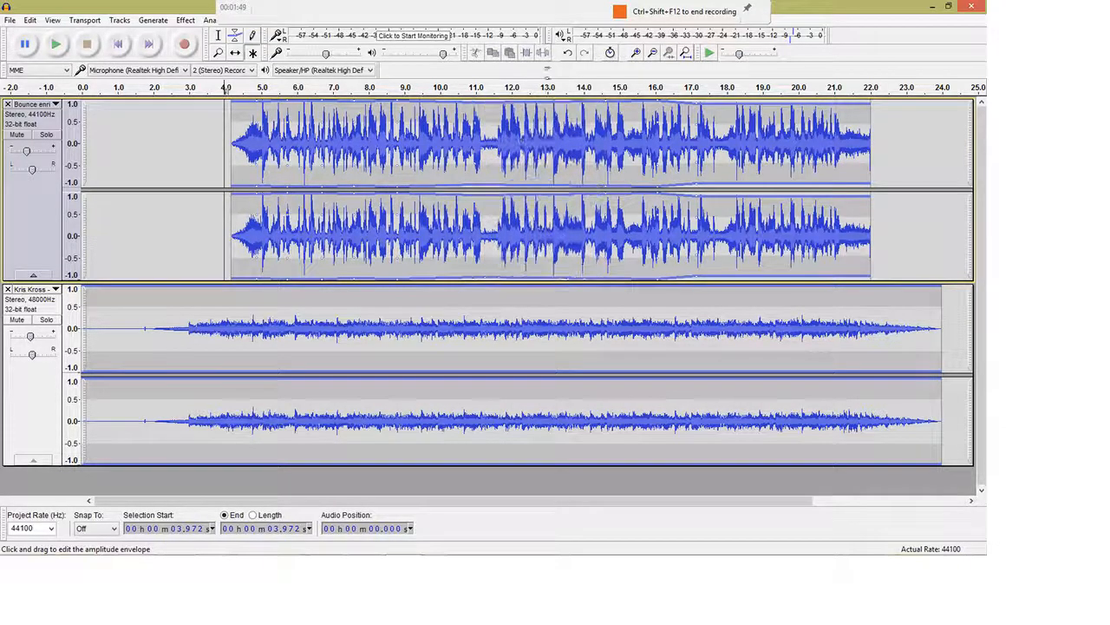
# Drag a first-track selection from about 17.16 s to 20.5 s
pyautogui.click(698, 109)
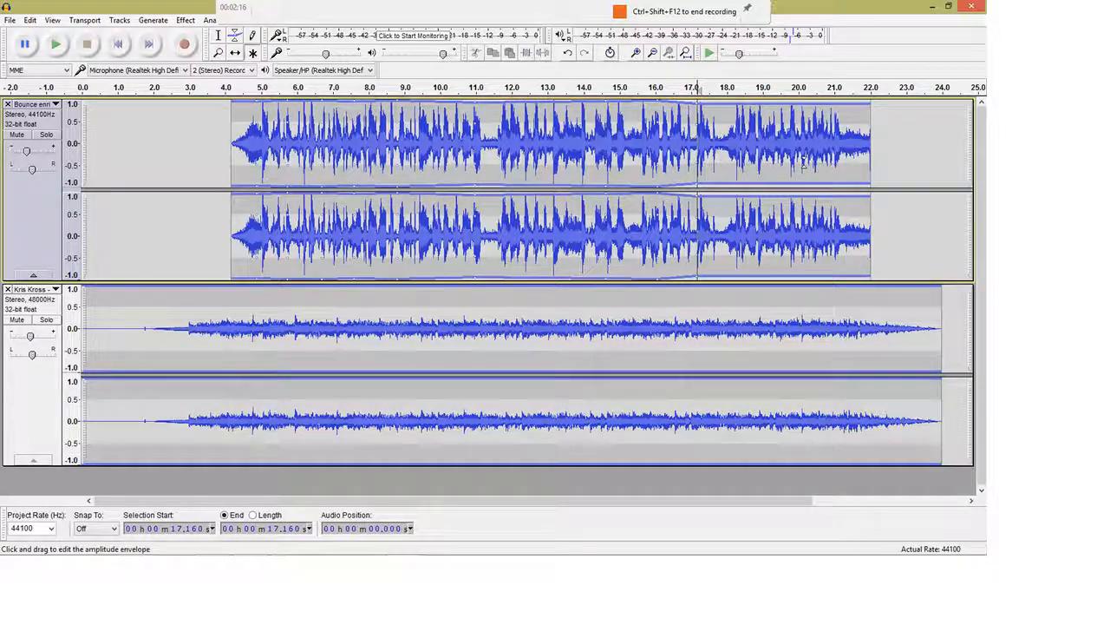
pyautogui.moveTo(815, 165); pyautogui.dragTo(707, 177)
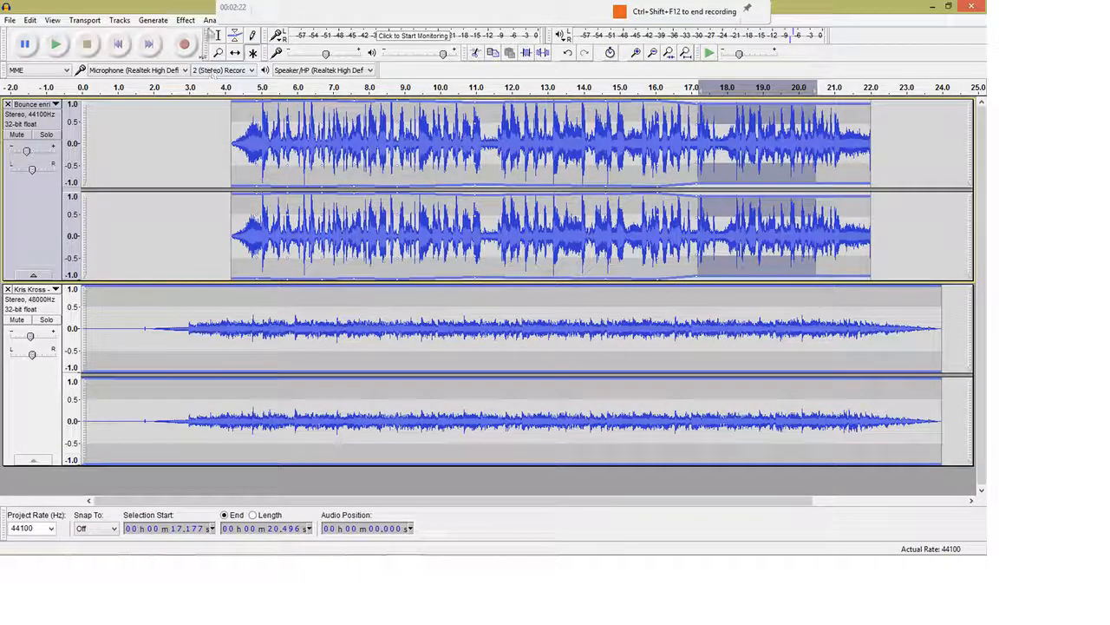
# With the Selection Tool, select and audition the first track's ending from 18.9 s
pyautogui.click(219, 37)
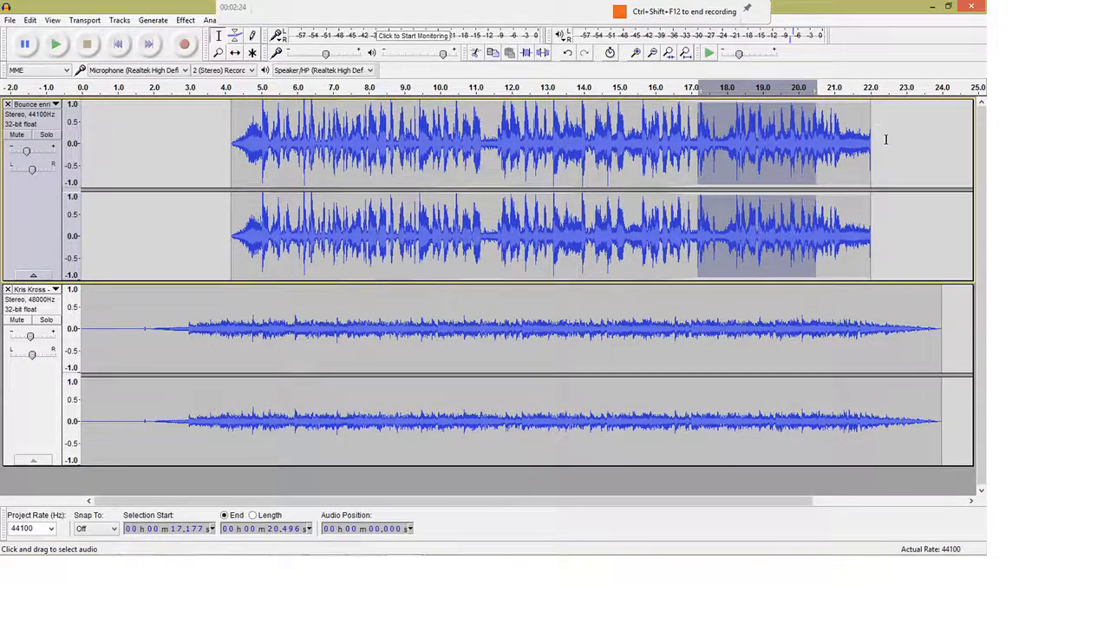
pyautogui.moveTo(885, 139); pyautogui.dragTo(759, 164)
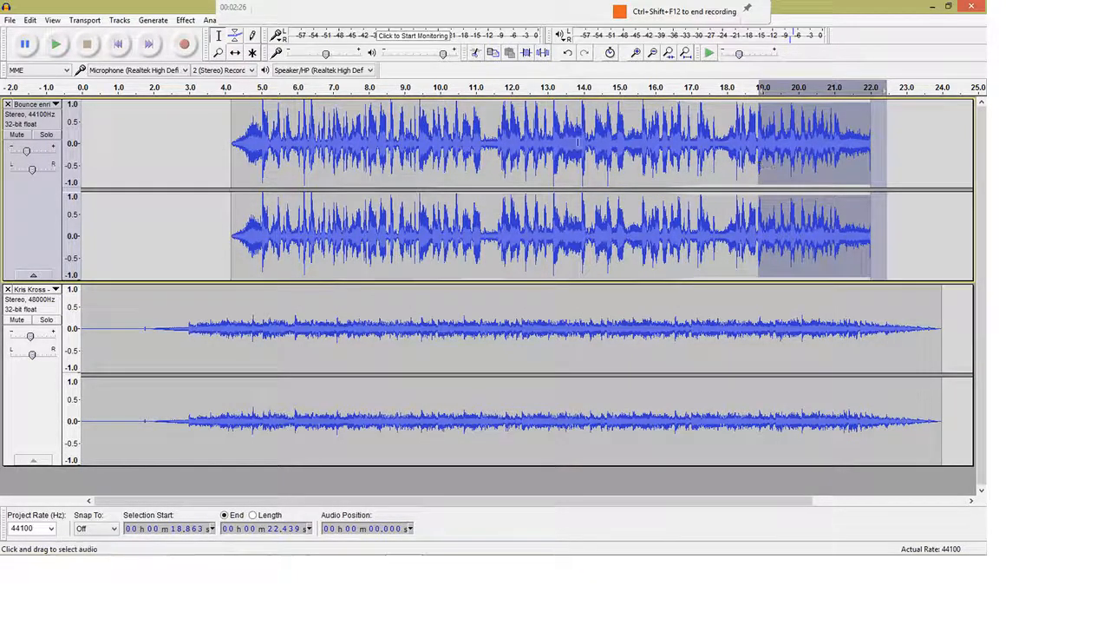
pyautogui.click(58, 47)
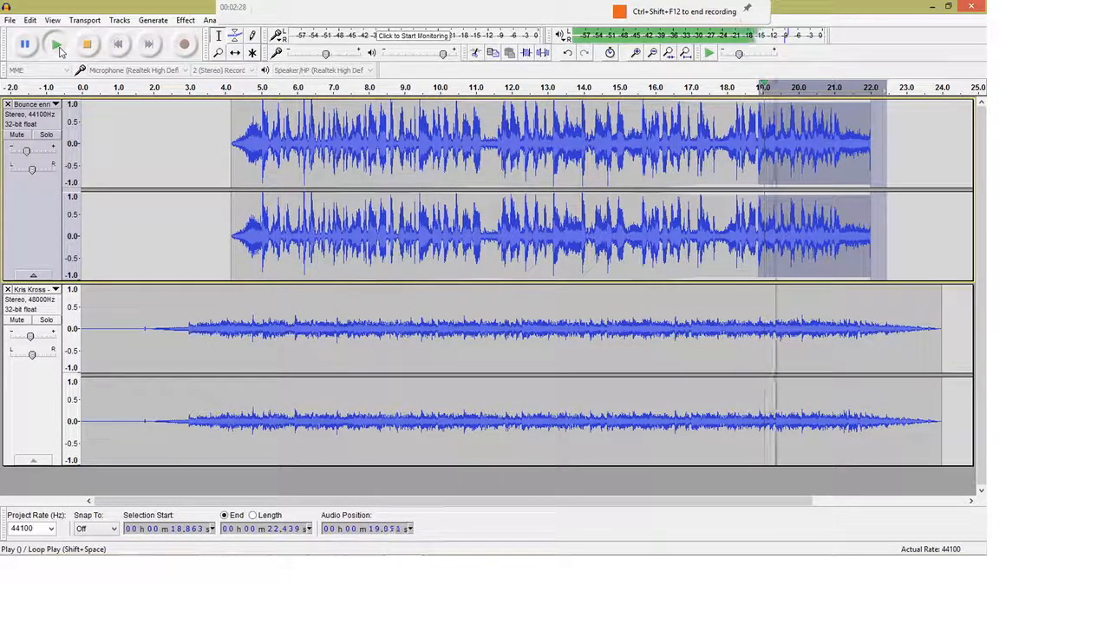
pyautogui.click(58, 48)
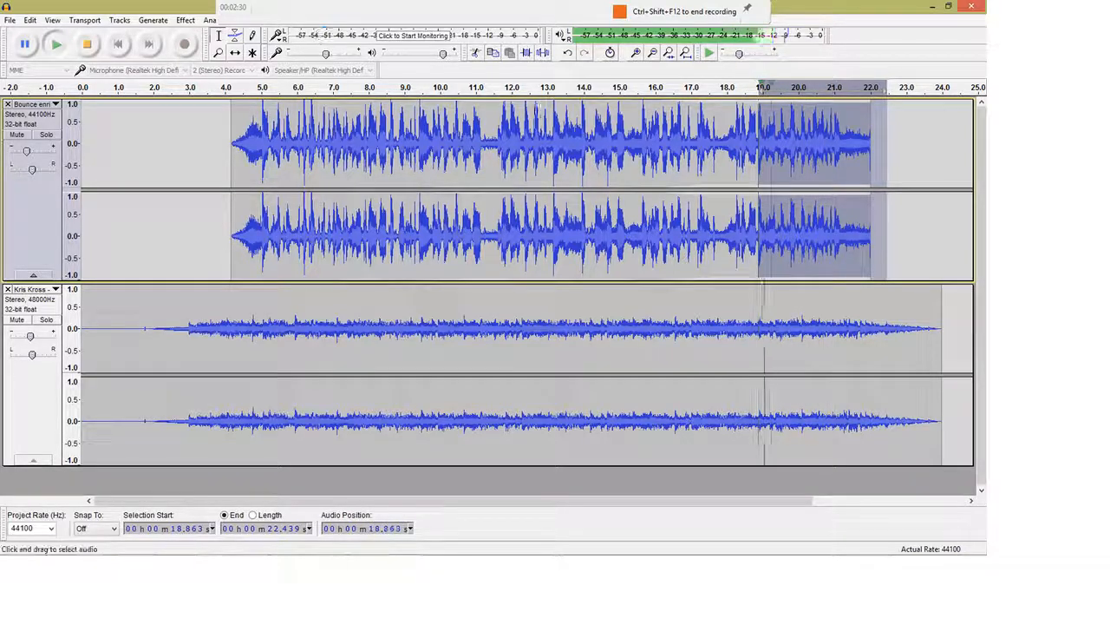
pyautogui.click(82, 52)
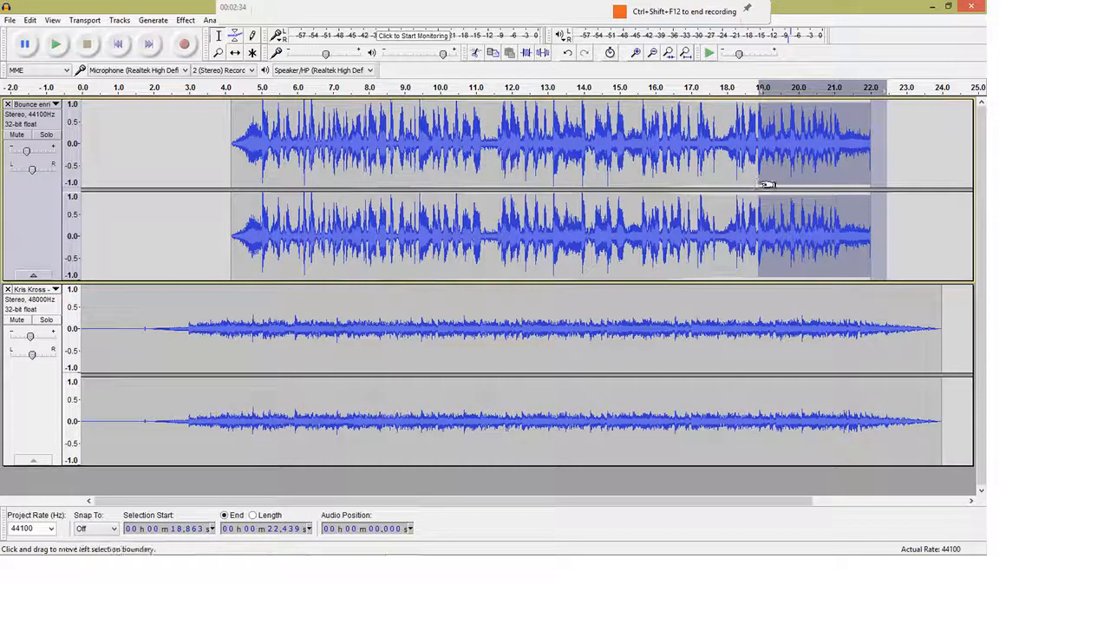
# Audition 17.0–19.6 s, then select the closing clip from 18.1 s to 22.0 s
pyautogui.moveTo(692, 179); pyautogui.dragTo(784, 181)
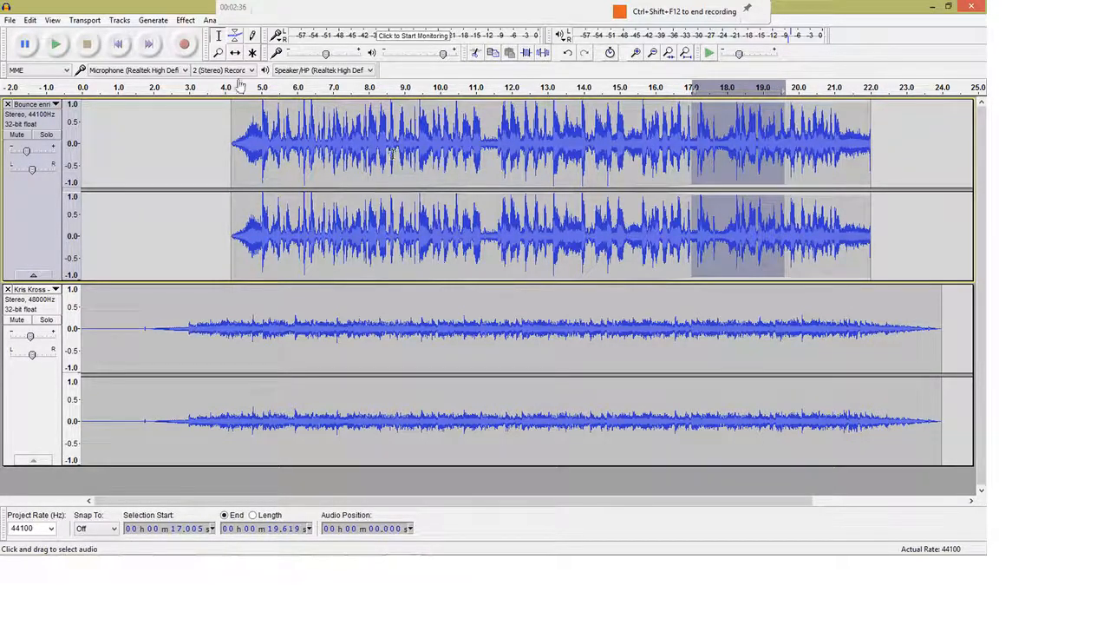
pyautogui.click(57, 48)
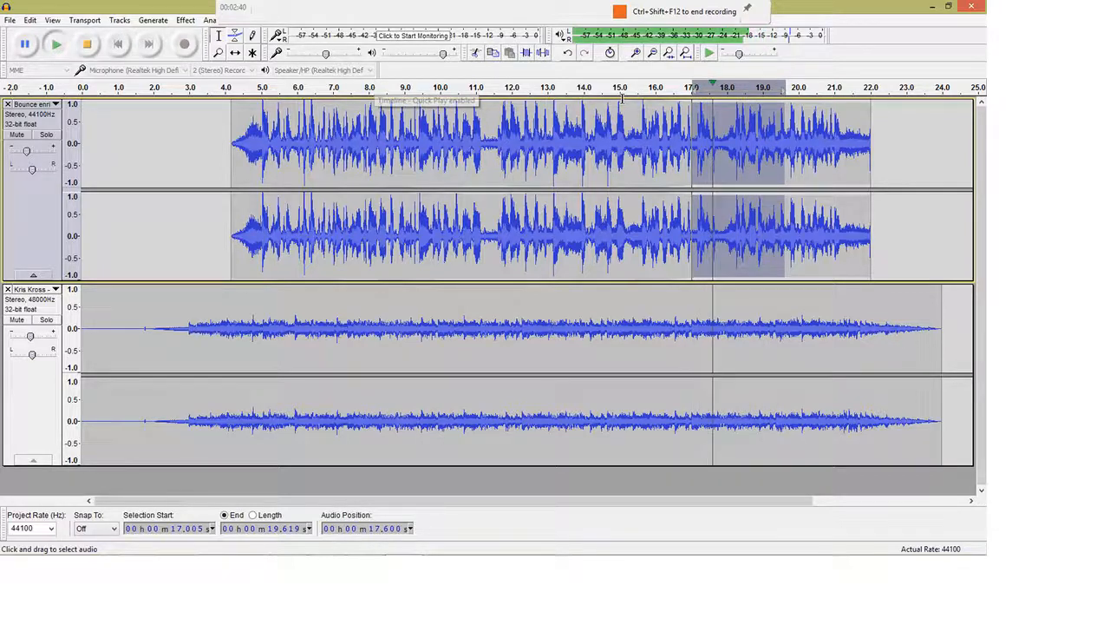
pyautogui.click(90, 45)
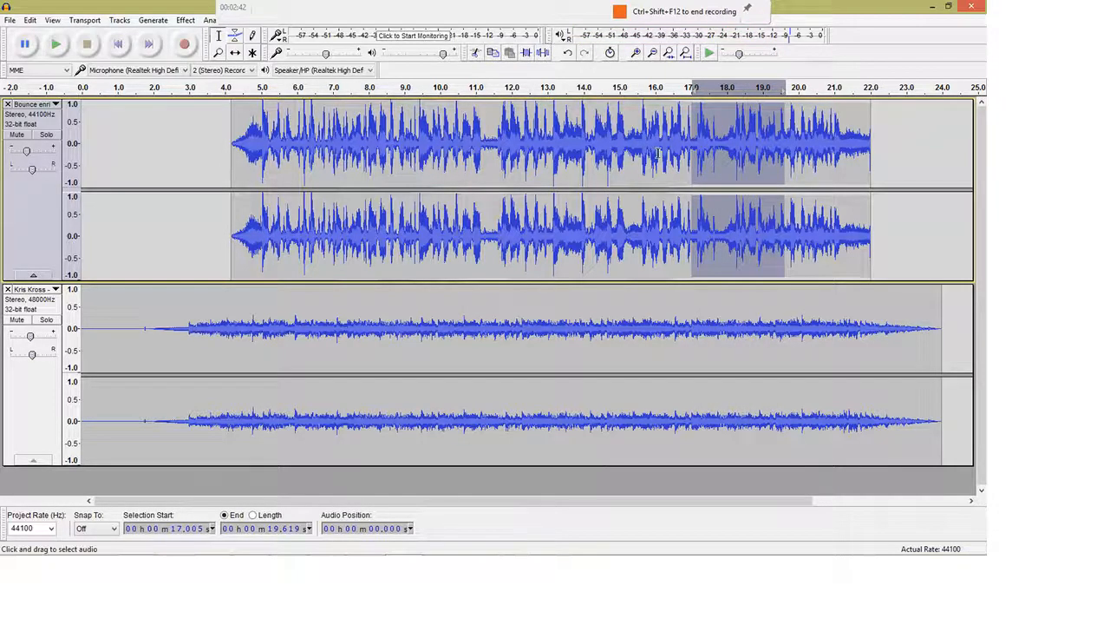
pyautogui.moveTo(699, 172); pyautogui.dragTo(860, 187)
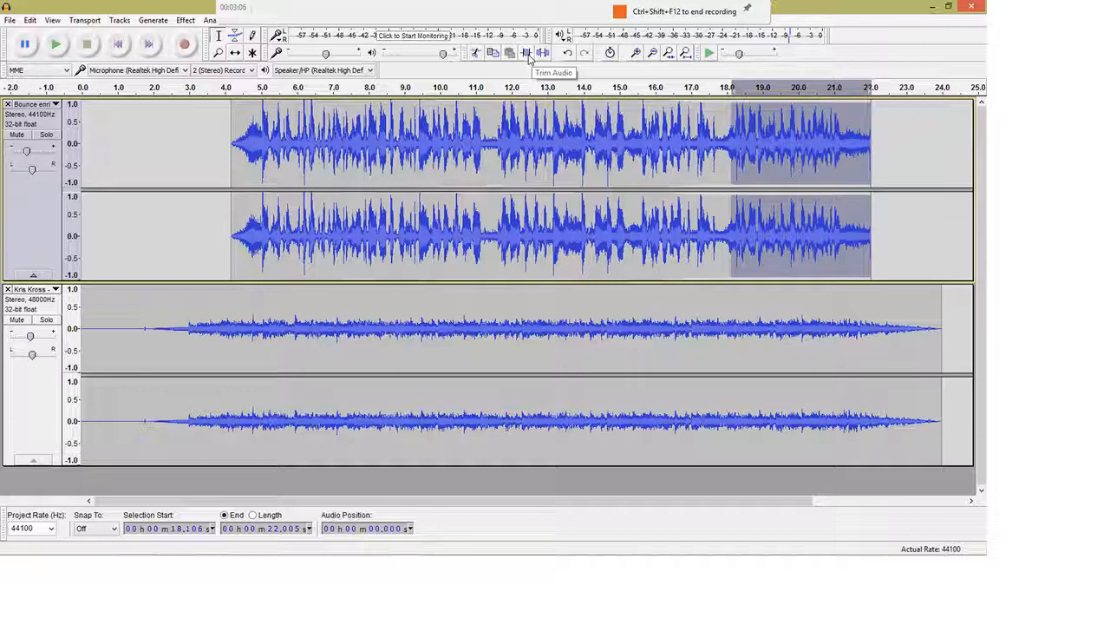
# Cut the closing clip, paste it at 18.9 s, and select 17.7–18.7 s
pyautogui.click(474, 54)
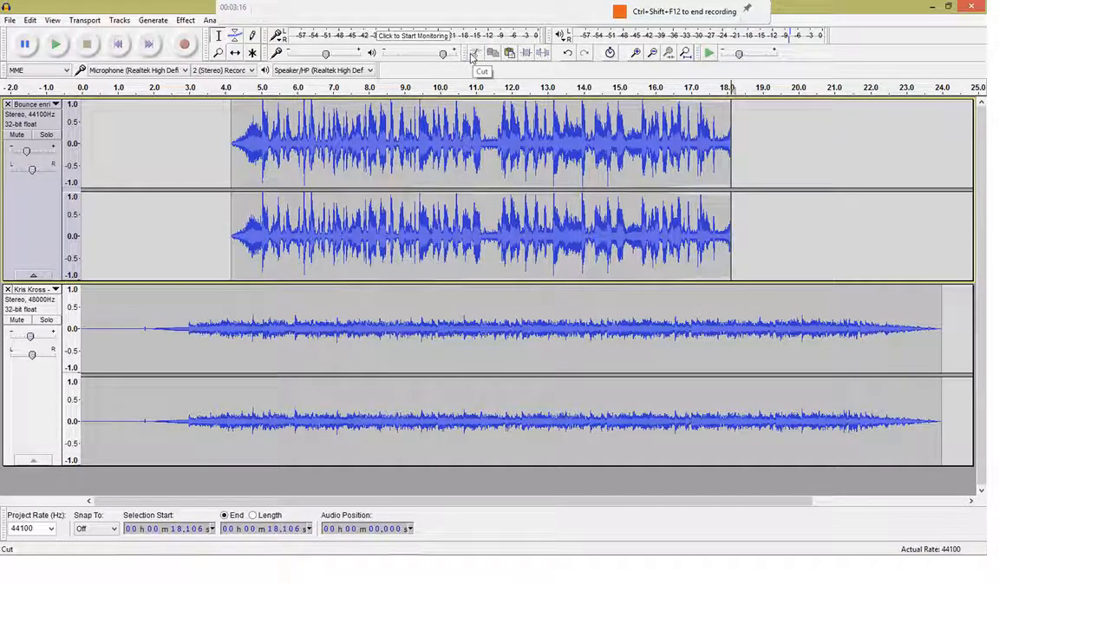
pyautogui.click(760, 176)
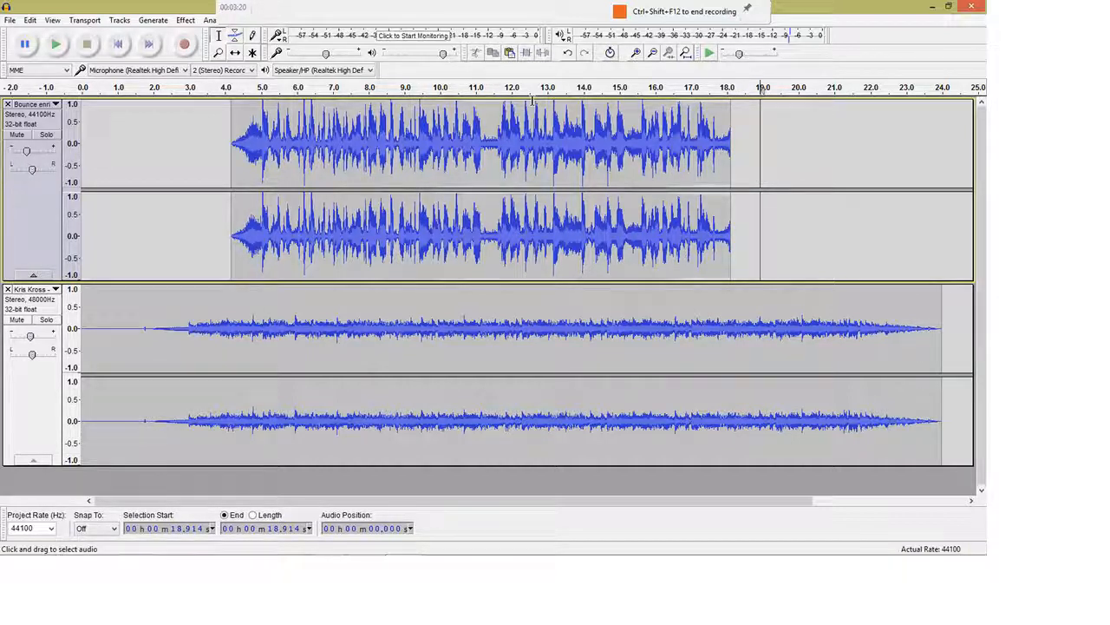
pyautogui.click(509, 52)
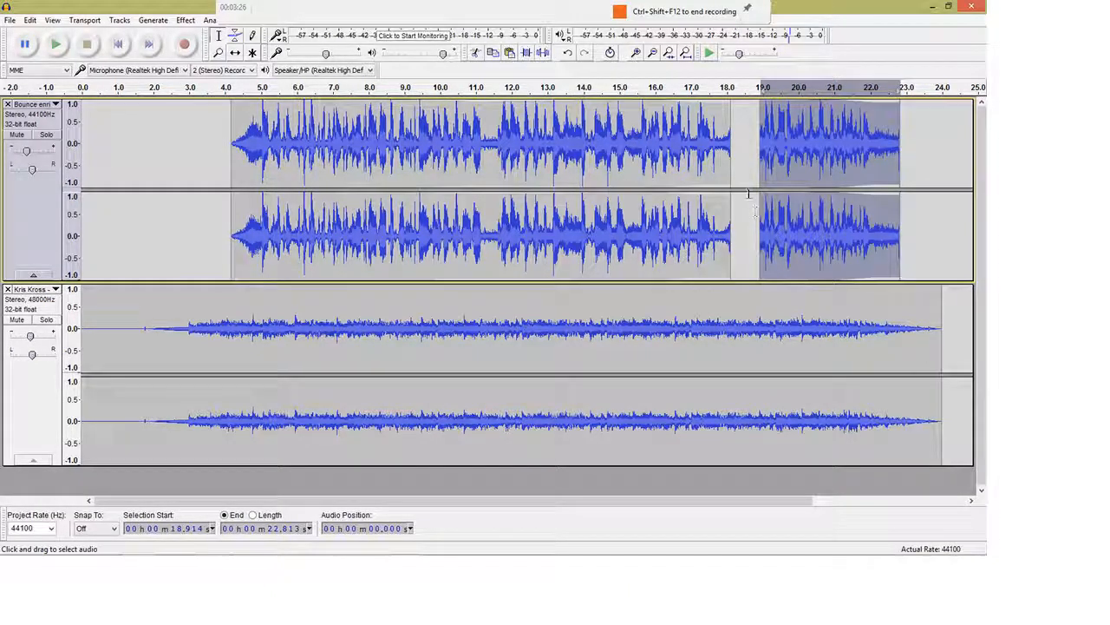
pyautogui.moveTo(751, 191); pyautogui.dragTo(716, 193)
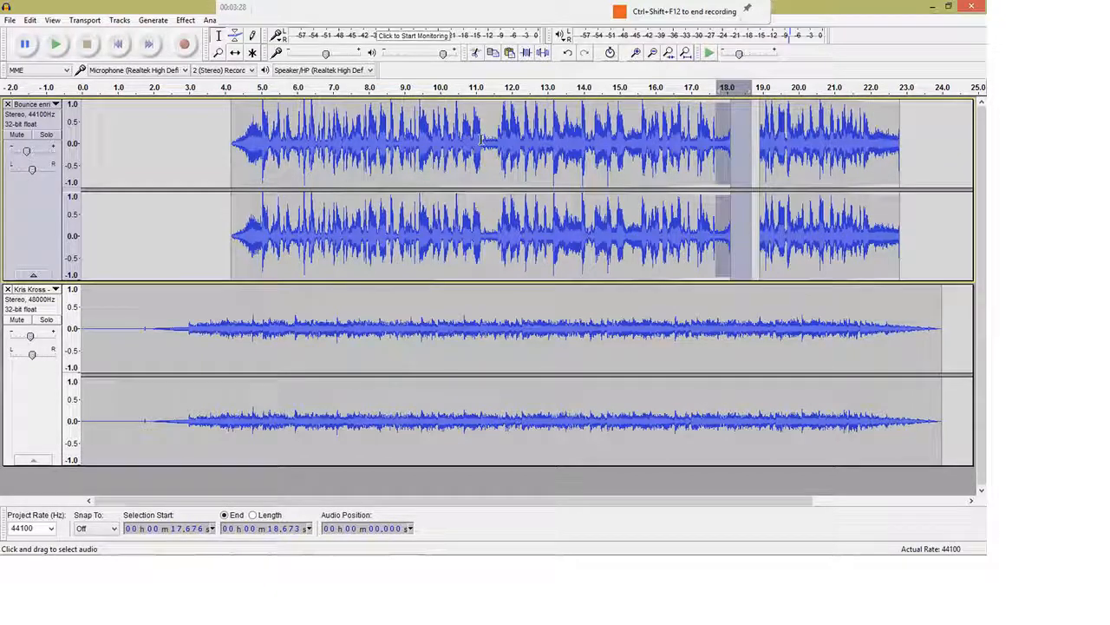
# Zoom in twice on the selected gap and play the one-second selection
pyautogui.hotkey('ctrl', '1')
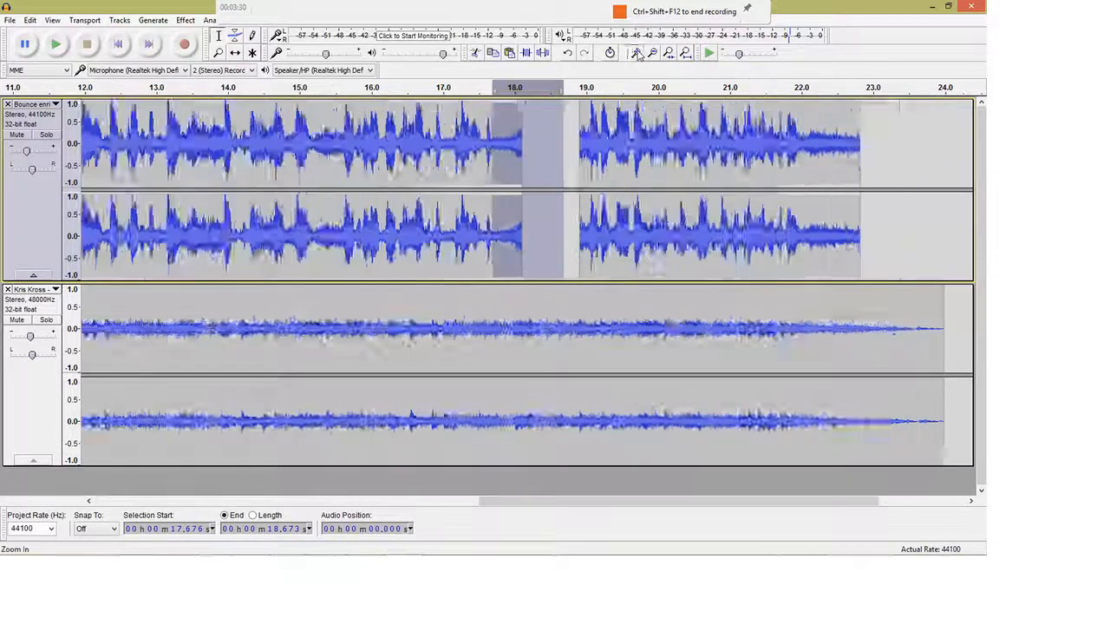
pyautogui.hotkey('ctrl', '1')
pyautogui.click(56, 44)
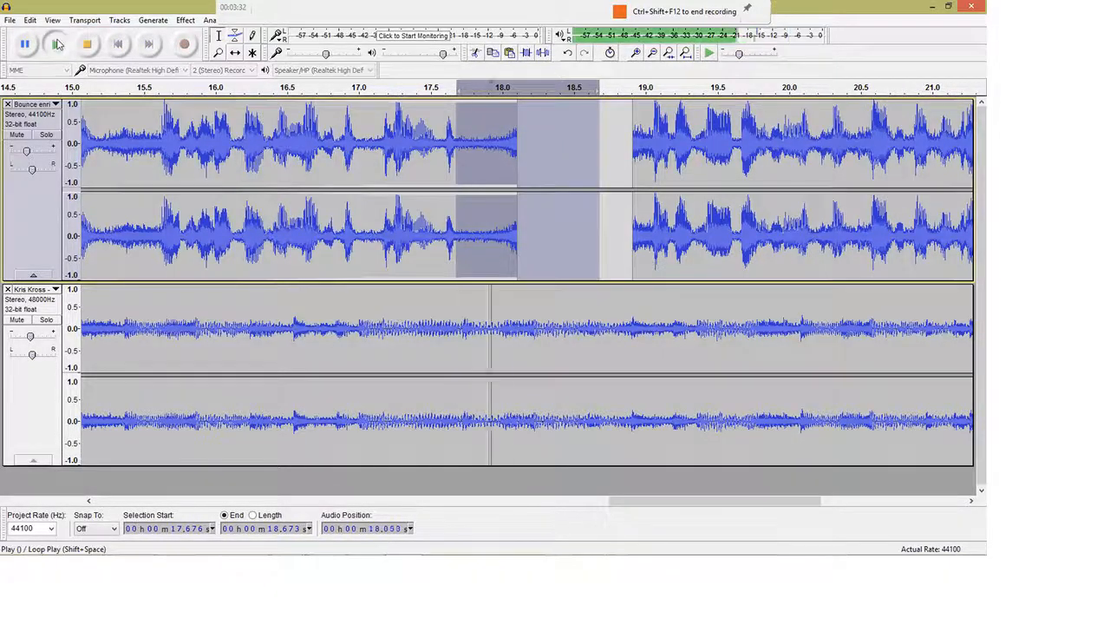
pyautogui.click(56, 44)
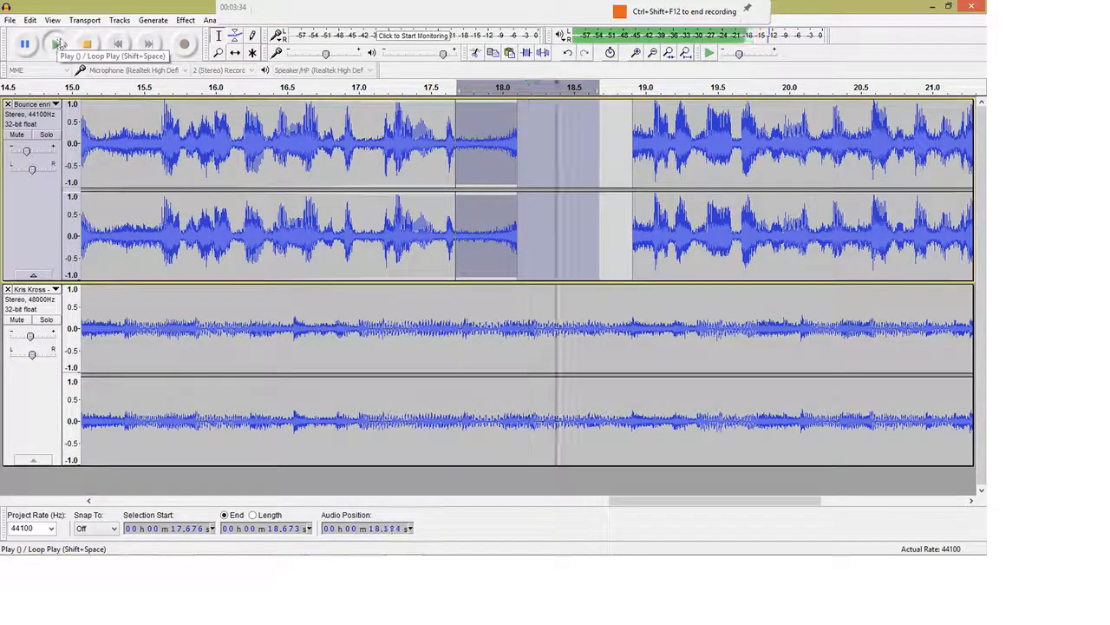
# Audition the half second before 17.676 s, then delete 17.676–18.106 s
pyautogui.moveTo(590, 178); pyautogui.dragTo(374, 184)
pyautogui.click(55, 45)
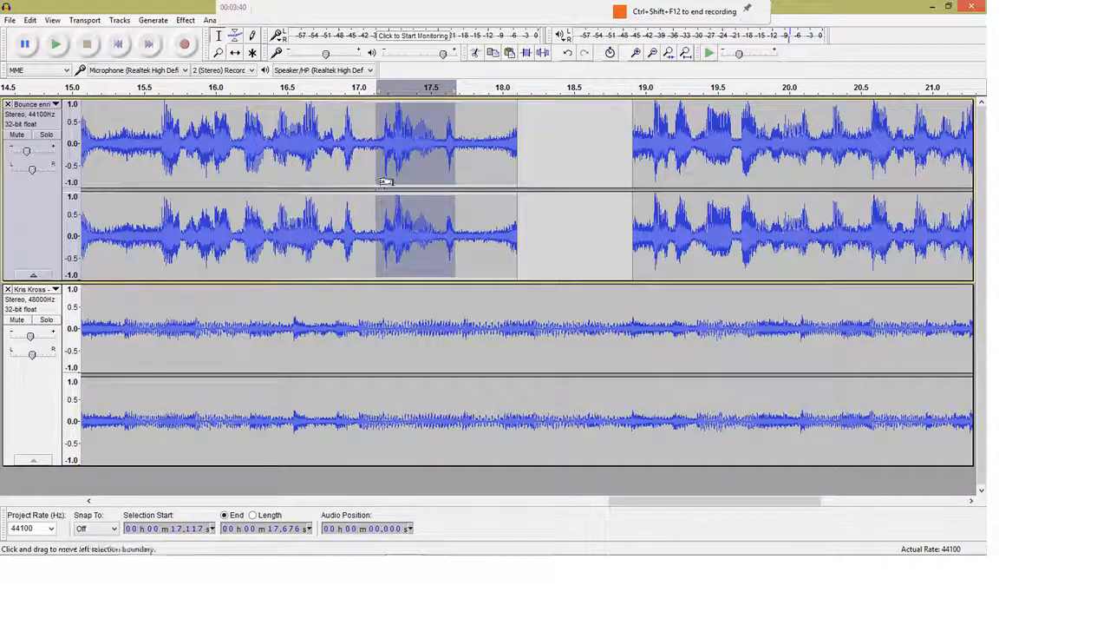
pyautogui.moveTo(383, 184); pyautogui.dragTo(523, 186)
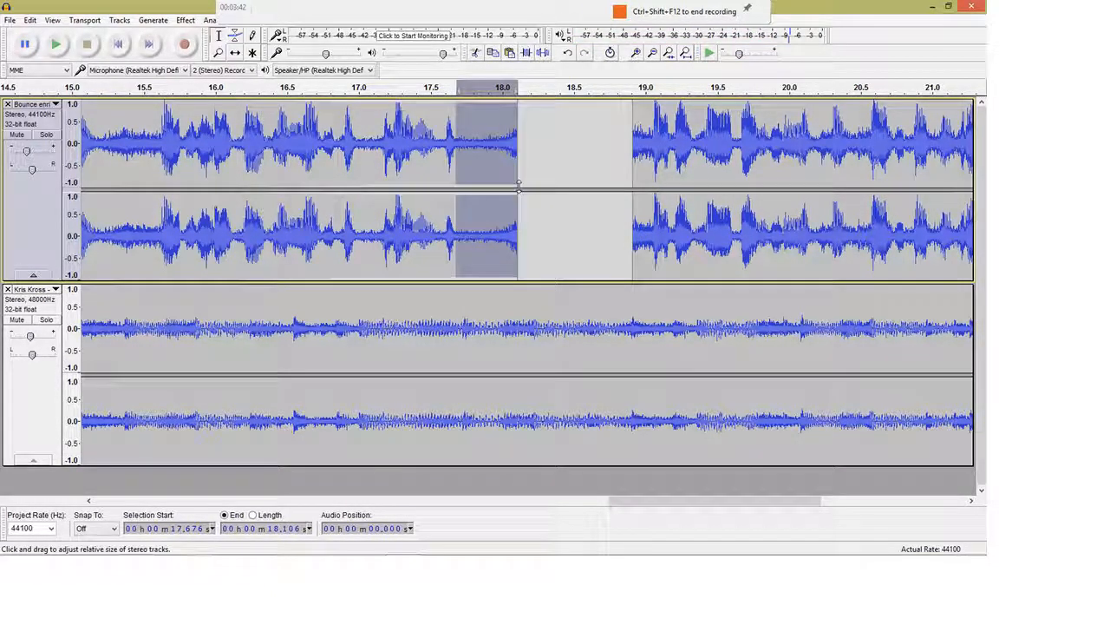
pyautogui.press('Delete')
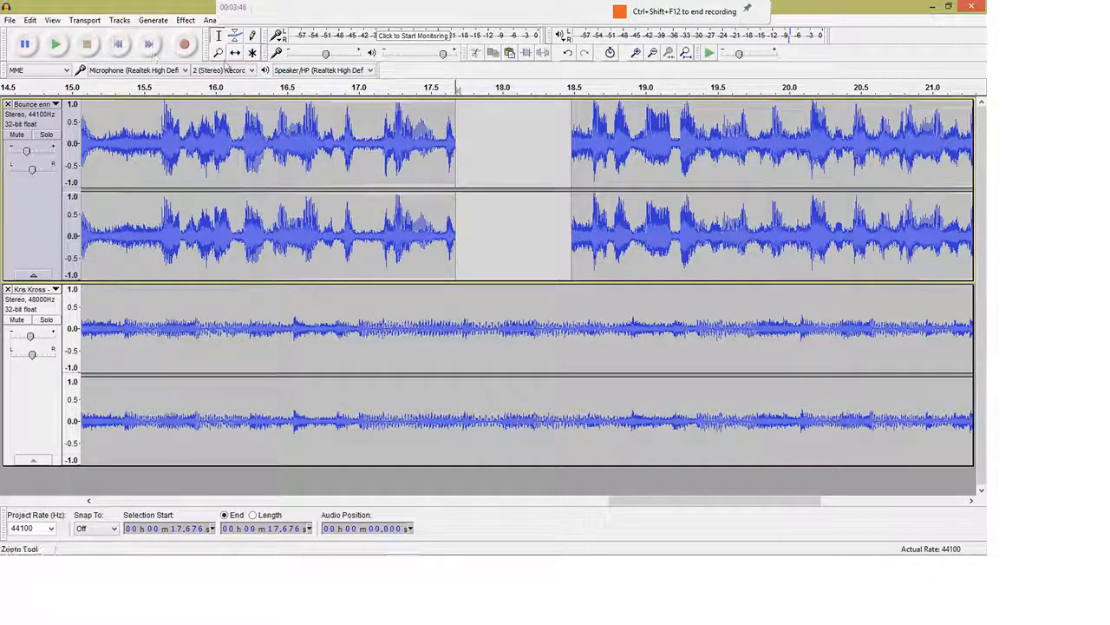
# With Time Shift, move the end clip later and main clip earlier, then zoom out
pyautogui.click(234, 54)
pyautogui.moveTo(602, 140); pyautogui.dragTo(746, 134)
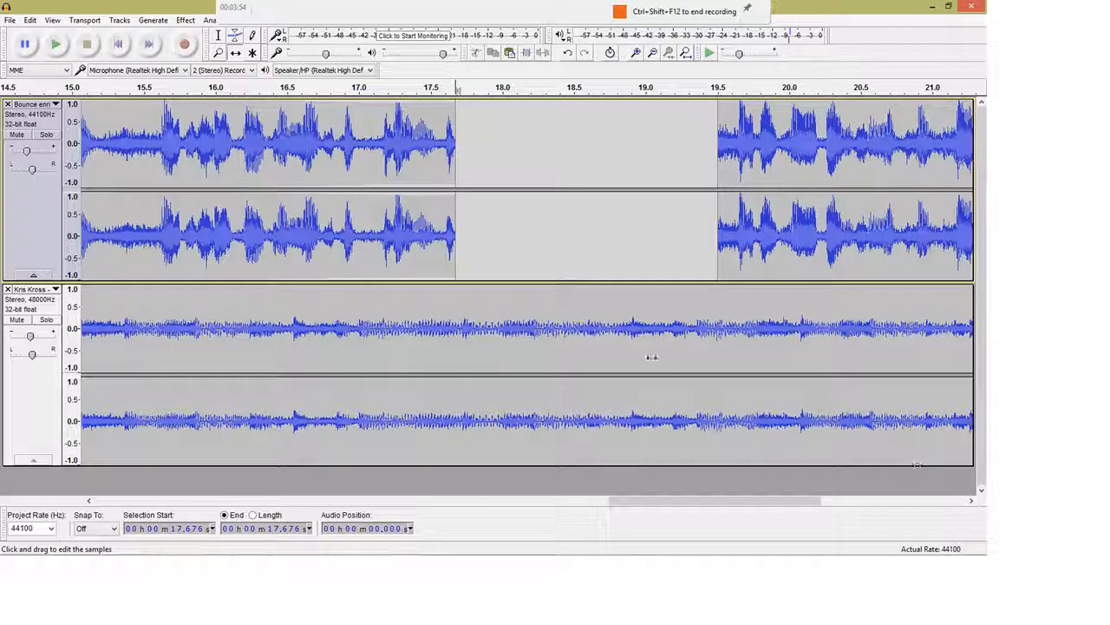
pyautogui.moveTo(350, 260); pyautogui.dragTo(304, 195)
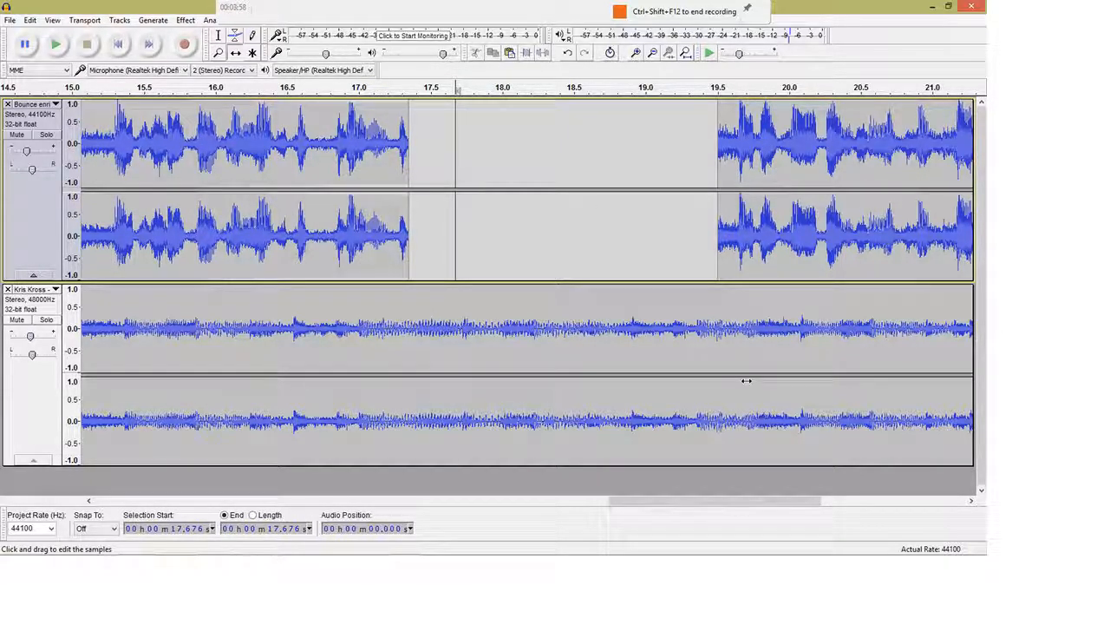
pyautogui.click(653, 54)
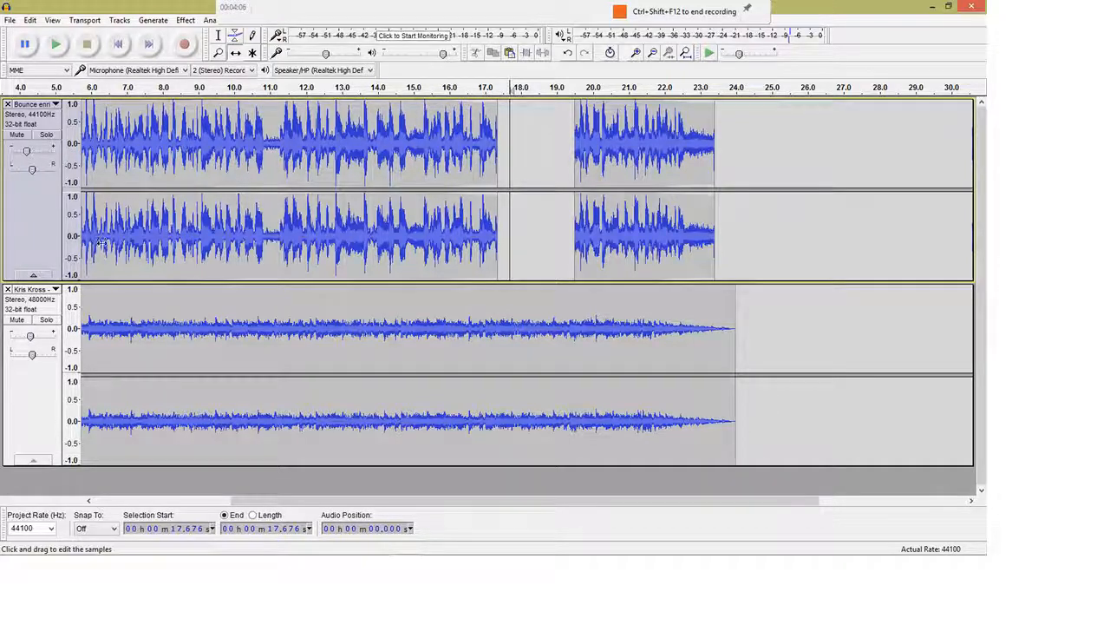
# Select all and add three envelope points on the second track around the gap
pyautogui.hotkey('ctrl', 'a')
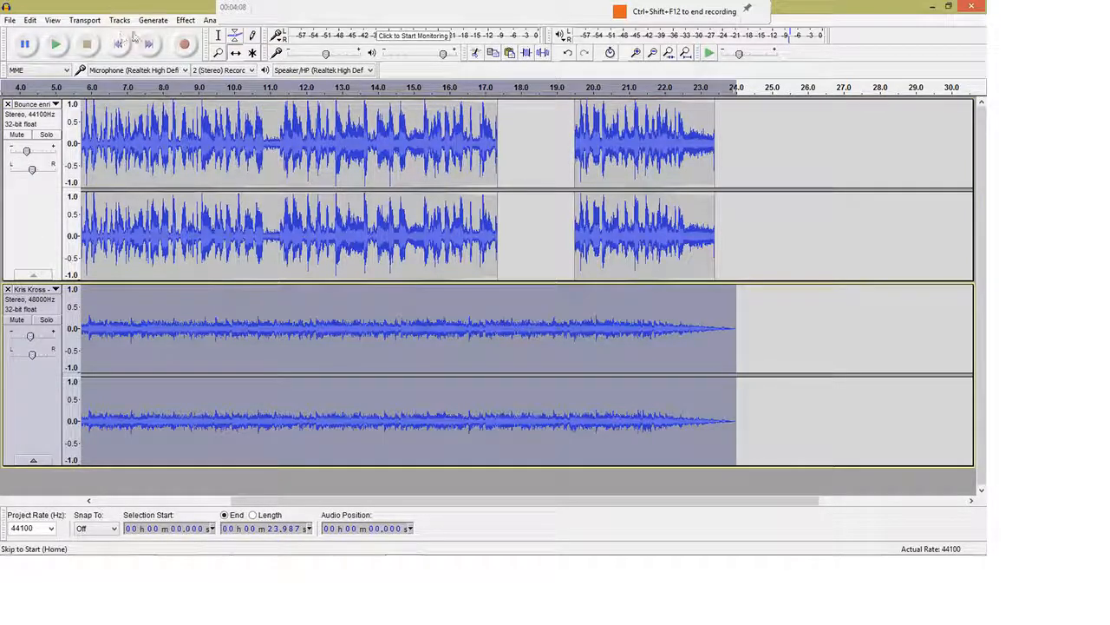
pyautogui.click(235, 36)
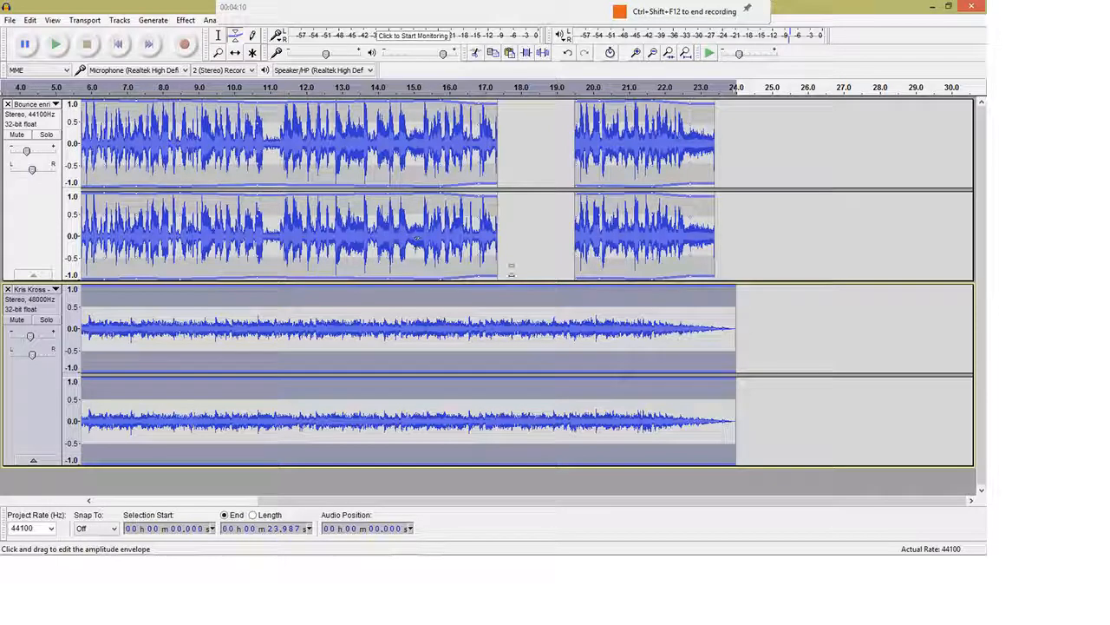
pyautogui.click(490, 288)
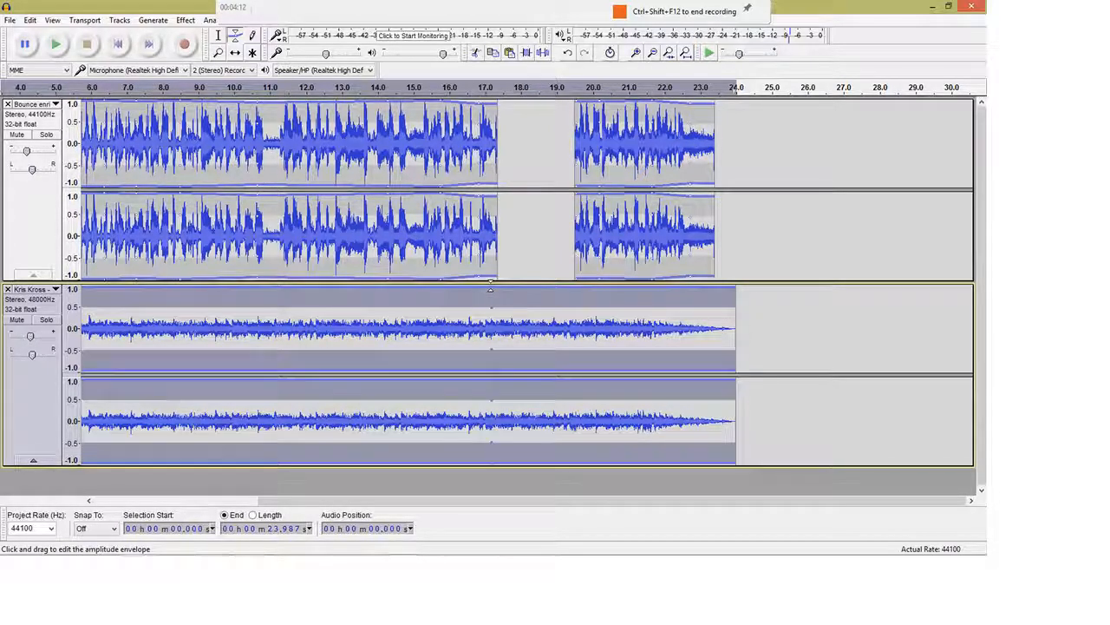
pyautogui.click(577, 288)
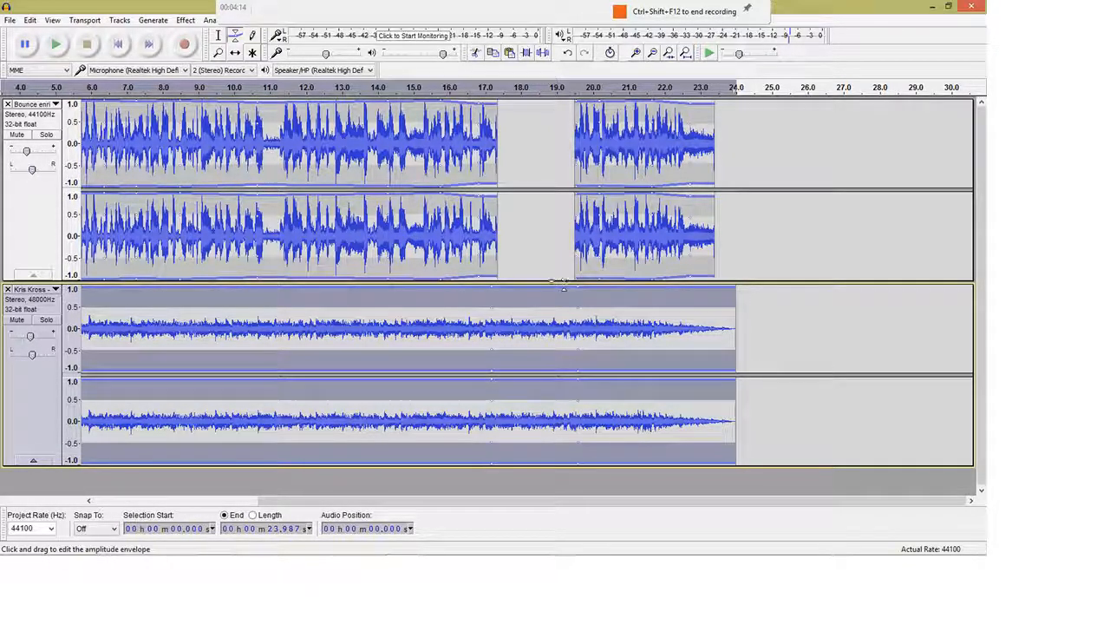
pyautogui.click(538, 290)
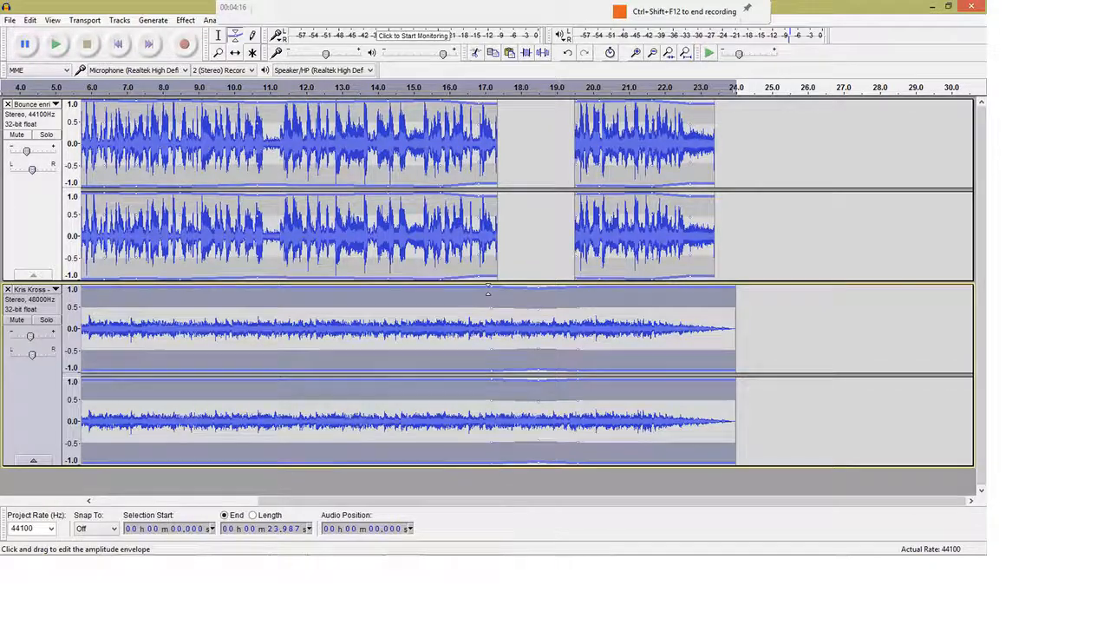
# Lower the outer envelope points so the second track swells over the gap, reshaping its end
pyautogui.moveTo(488, 288); pyautogui.dragTo(483, 292)
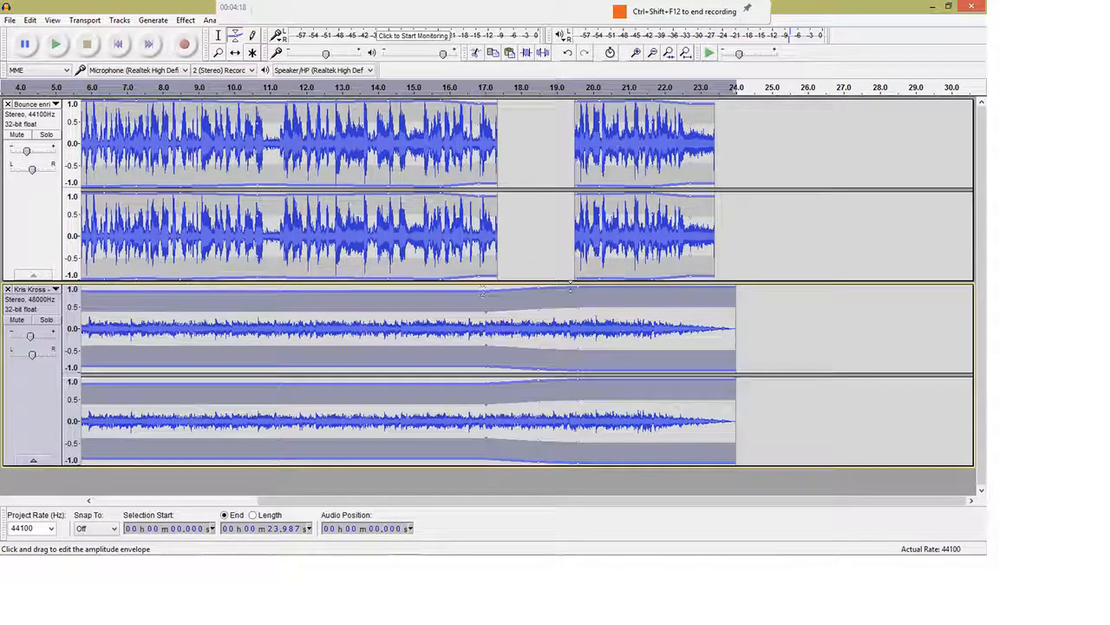
pyautogui.moveTo(576, 289); pyautogui.dragTo(577, 293)
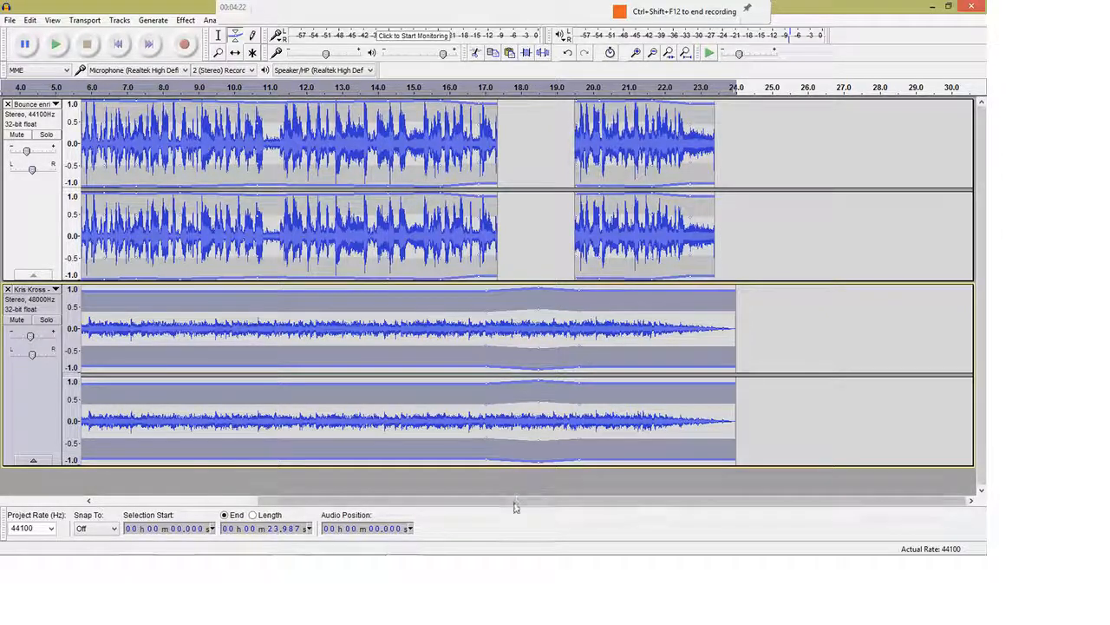
pyautogui.moveTo(515, 507); pyautogui.dragTo(341, 503)
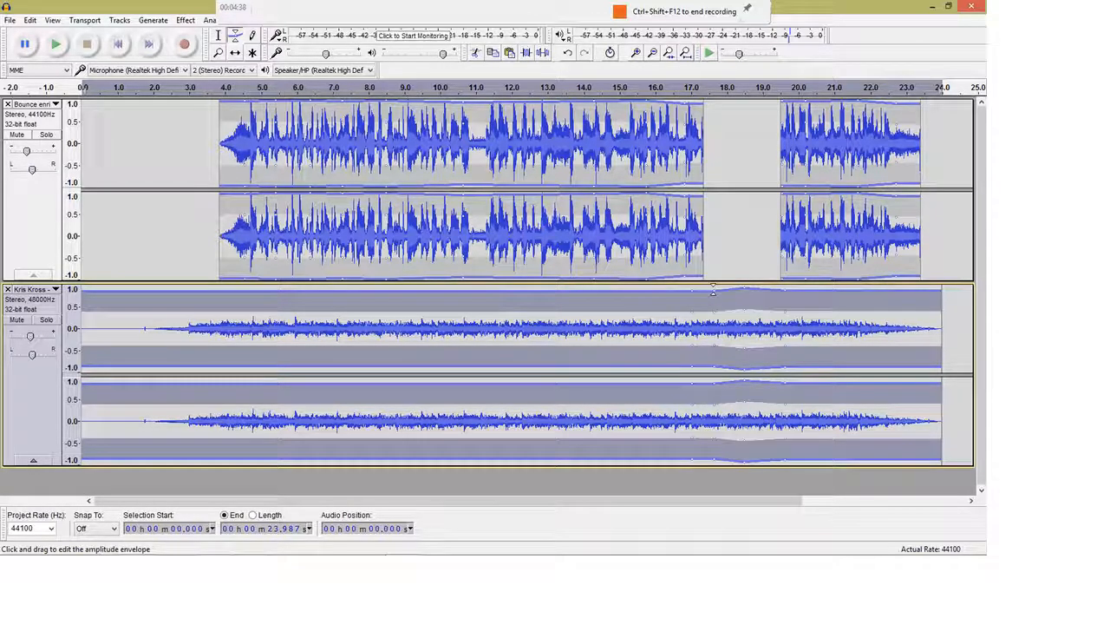
pyautogui.moveTo(713, 287); pyautogui.dragTo(778, 286)
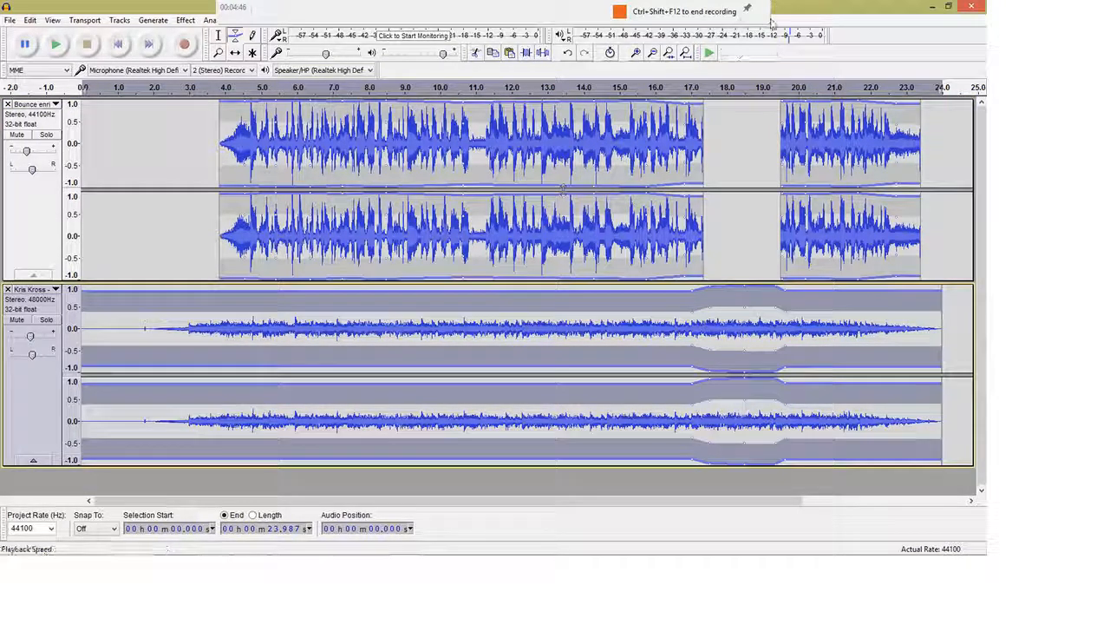
pyautogui.click(218, 38)
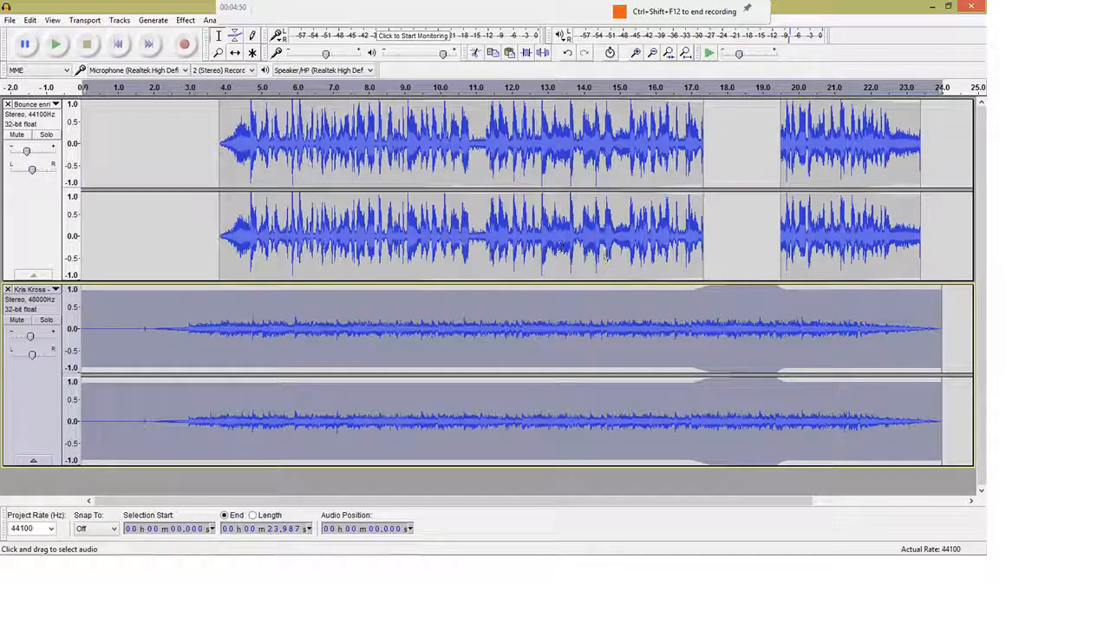
pyautogui.click(627, 248)
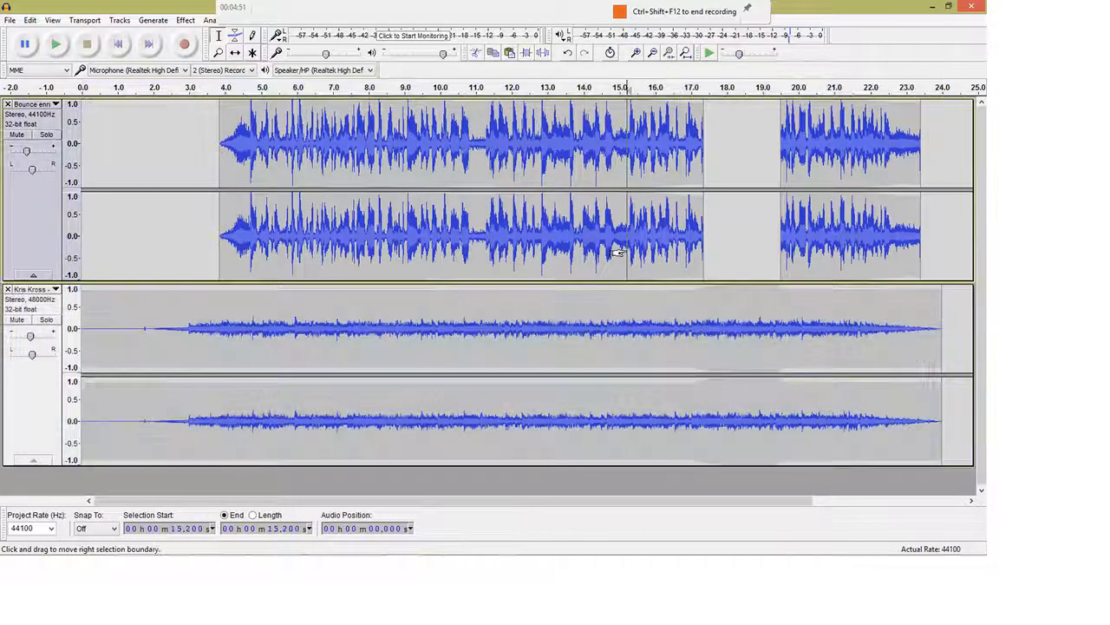
pyautogui.click(57, 45)
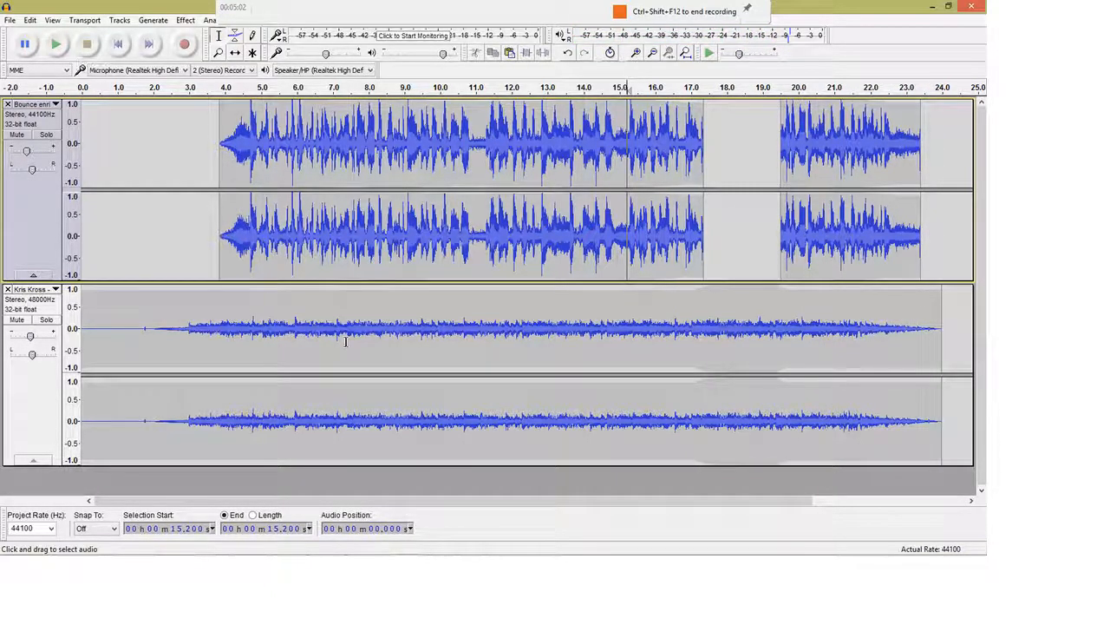
pyautogui.moveTo(568, 499); pyautogui.dragTo(695, 514)
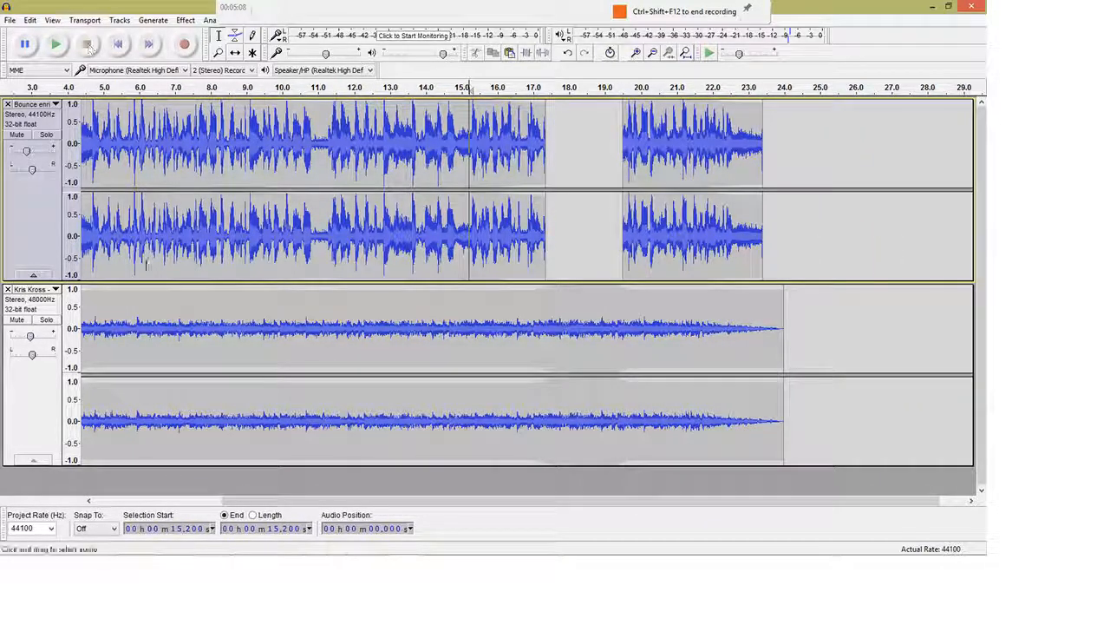
# Select 10.764–11.761 s on the second track and take the Envelope tool
pyautogui.click(40, 400)
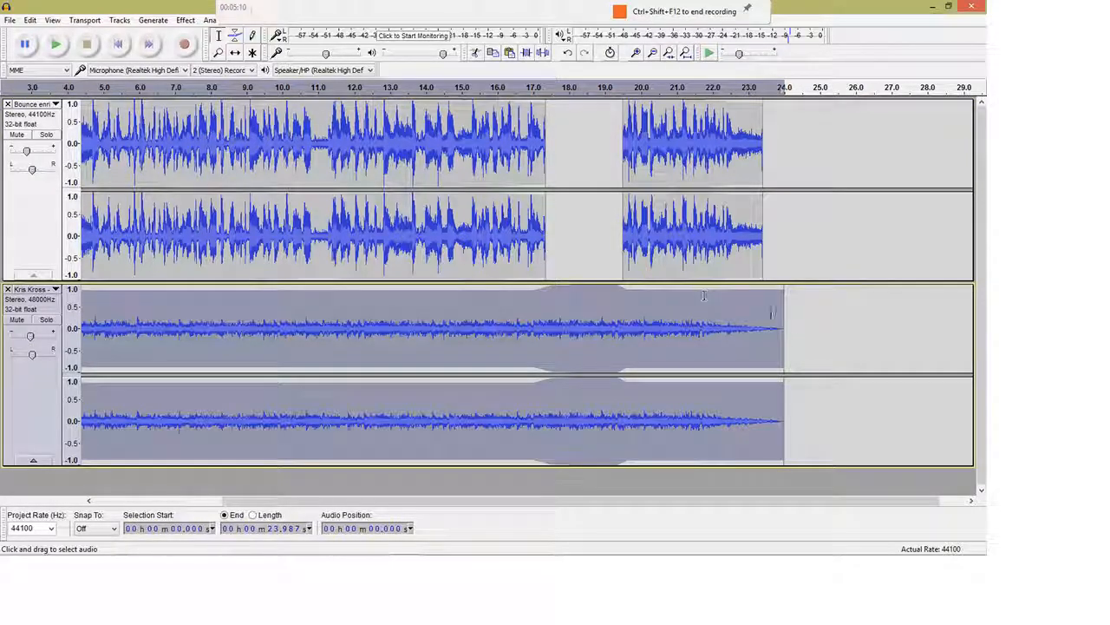
pyautogui.click(777, 328)
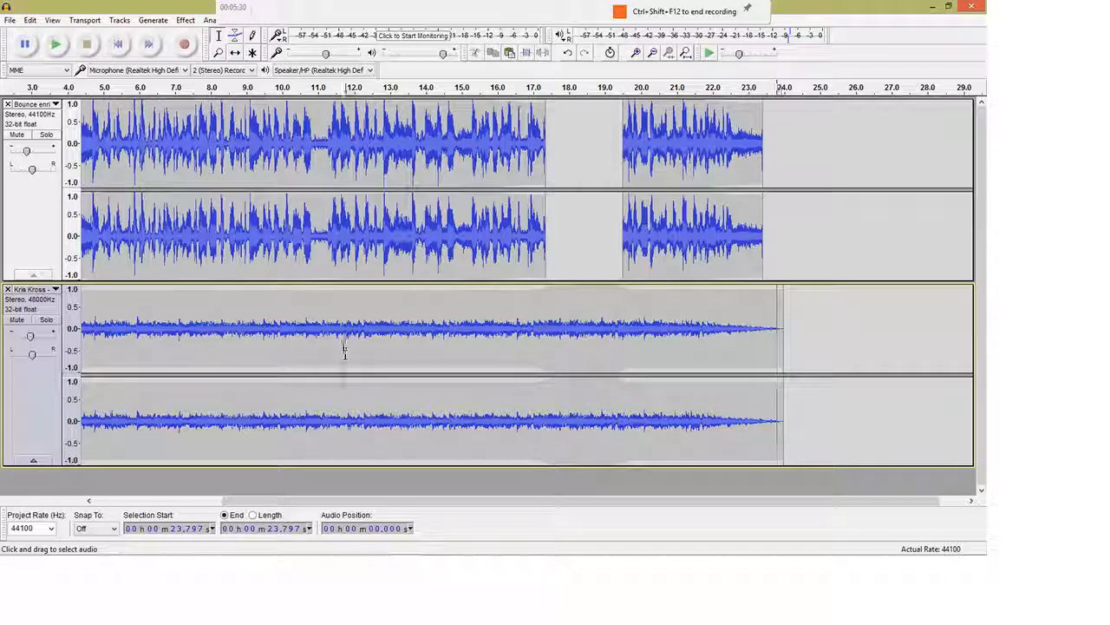
pyautogui.moveTo(344, 354); pyautogui.dragTo(310, 354)
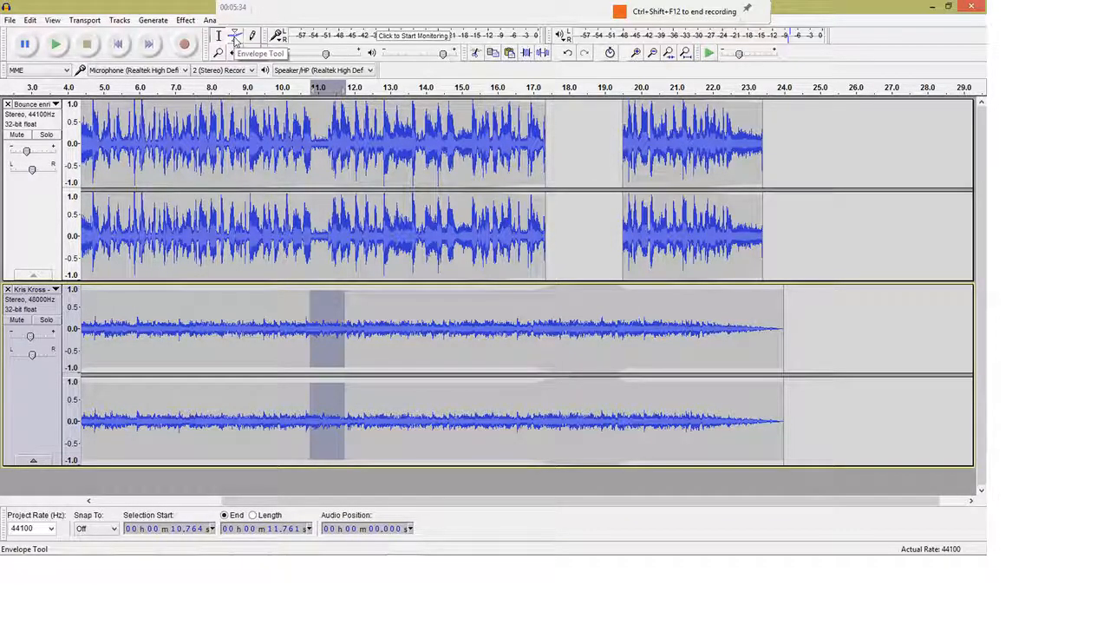
pyautogui.click(235, 38)
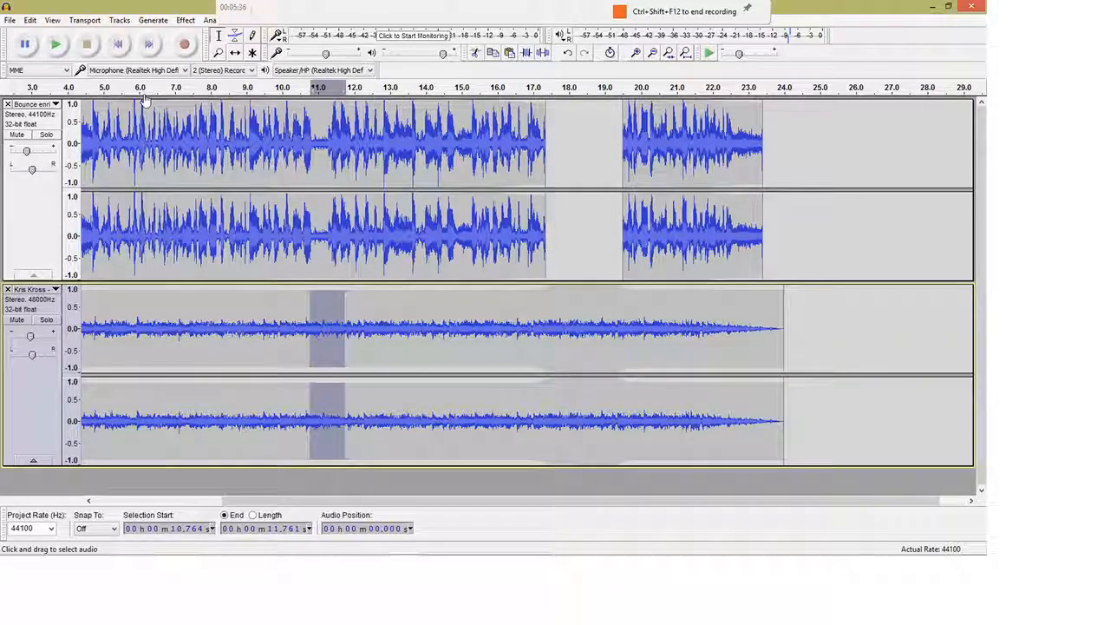